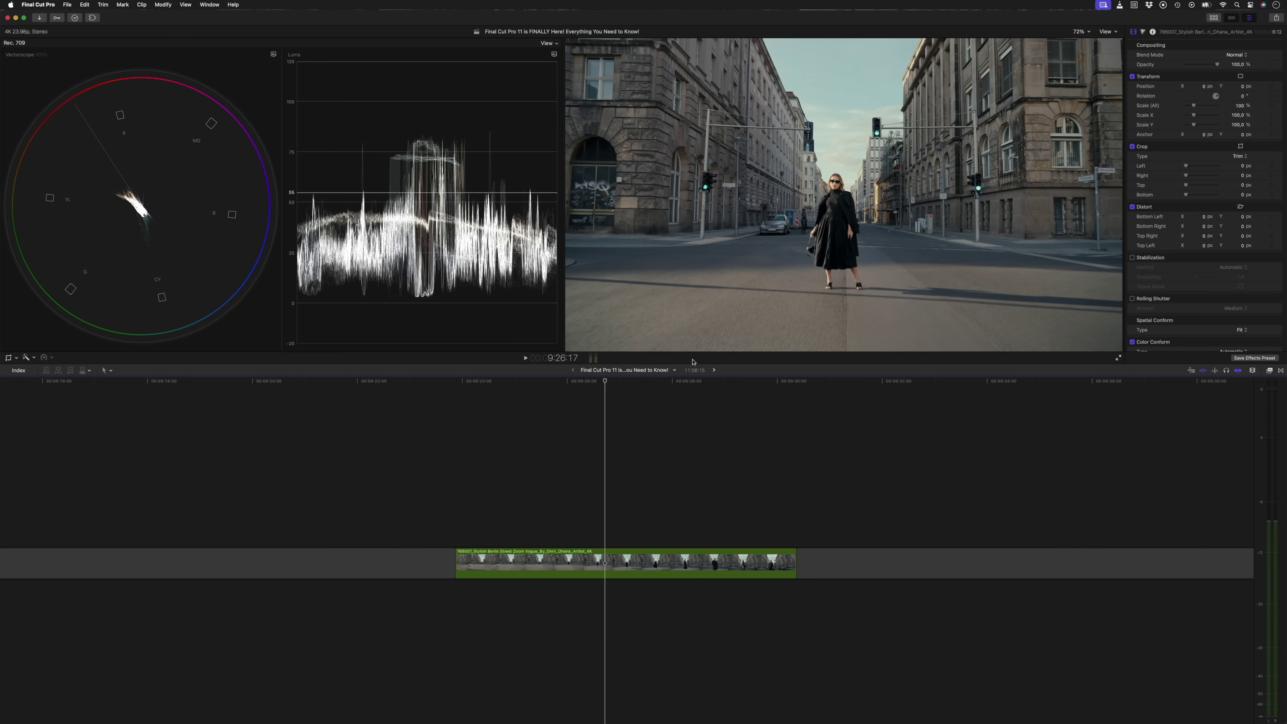
- Duplicate the street clip above the original and apply Magnetic Mask to the copy
left_click_drag(619, 563, 619, 517)
left_click(1269, 372)
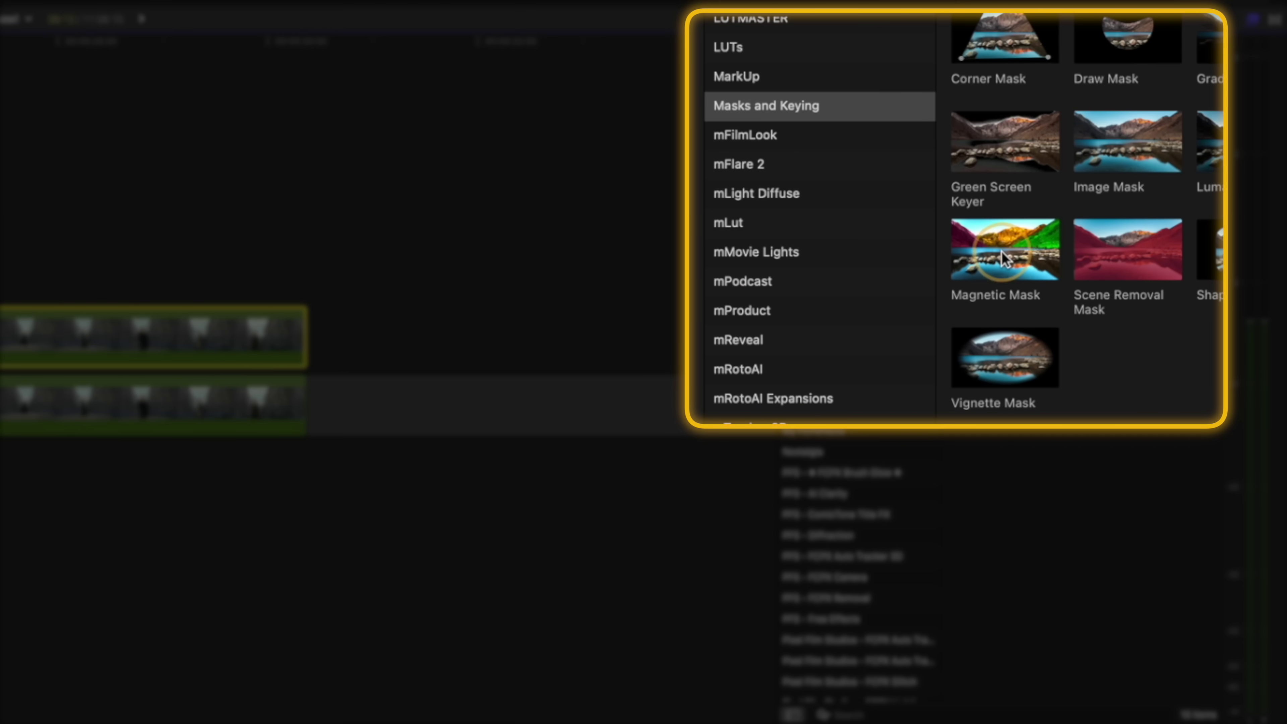
left_click_drag(1005, 257, 749, 507)
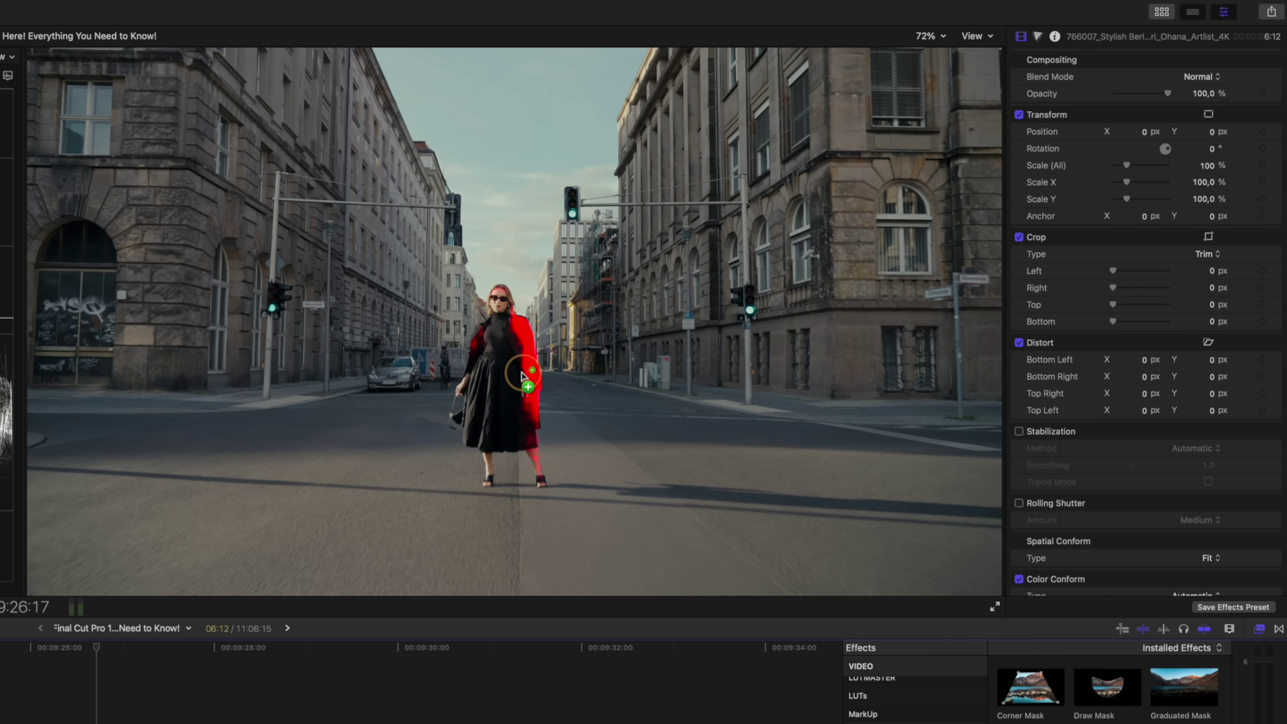
- Mask the woman, analyze the mask through the clip, and disable the original underneath
left_click(506, 376)
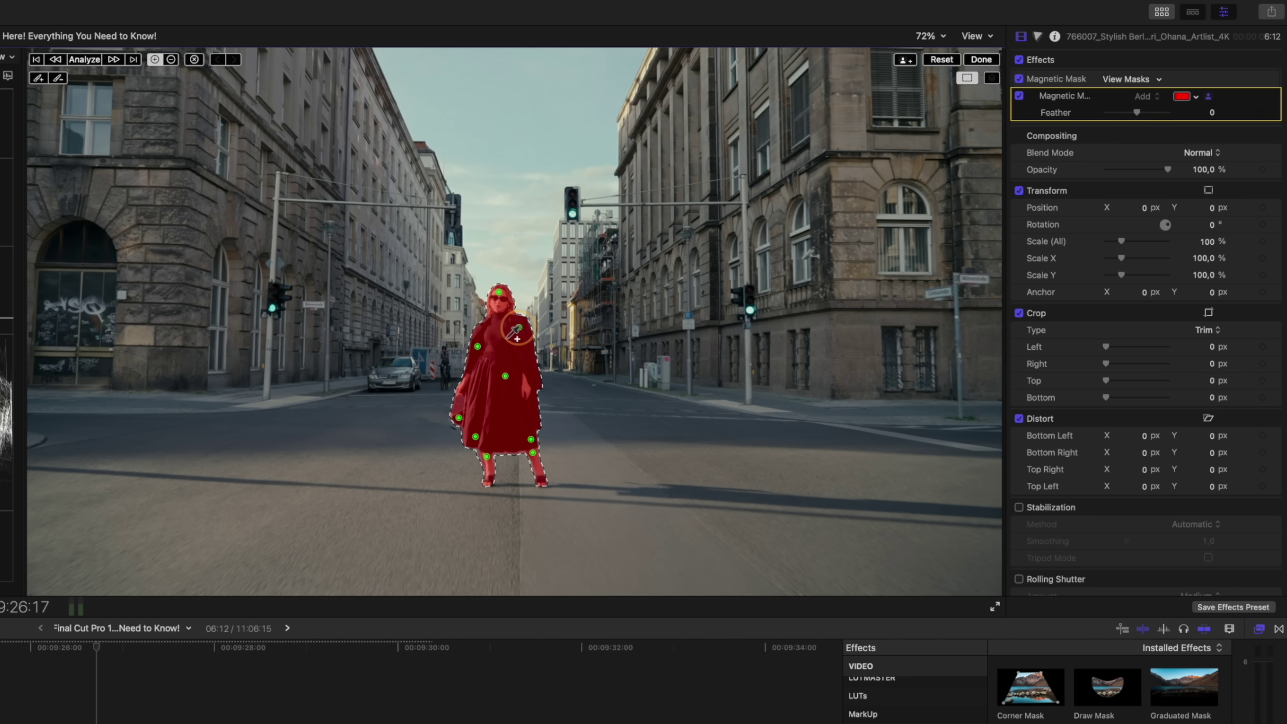
left_click(101, 60)
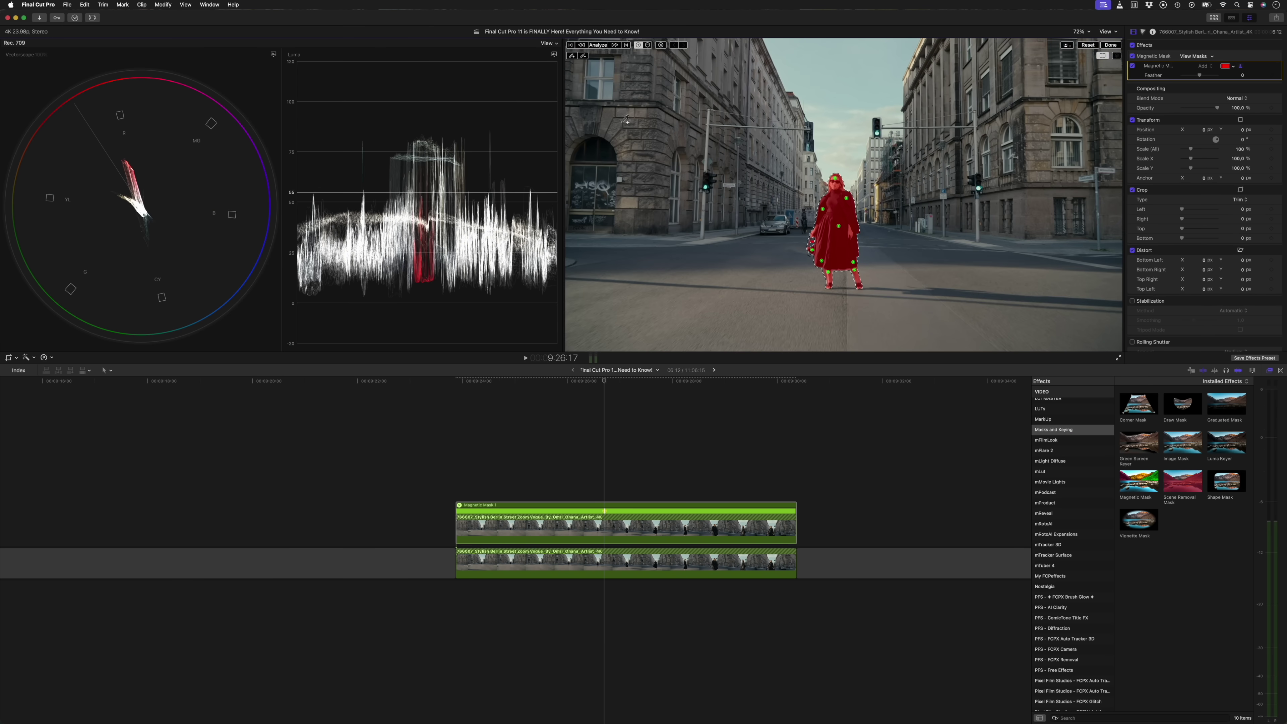
key("v")
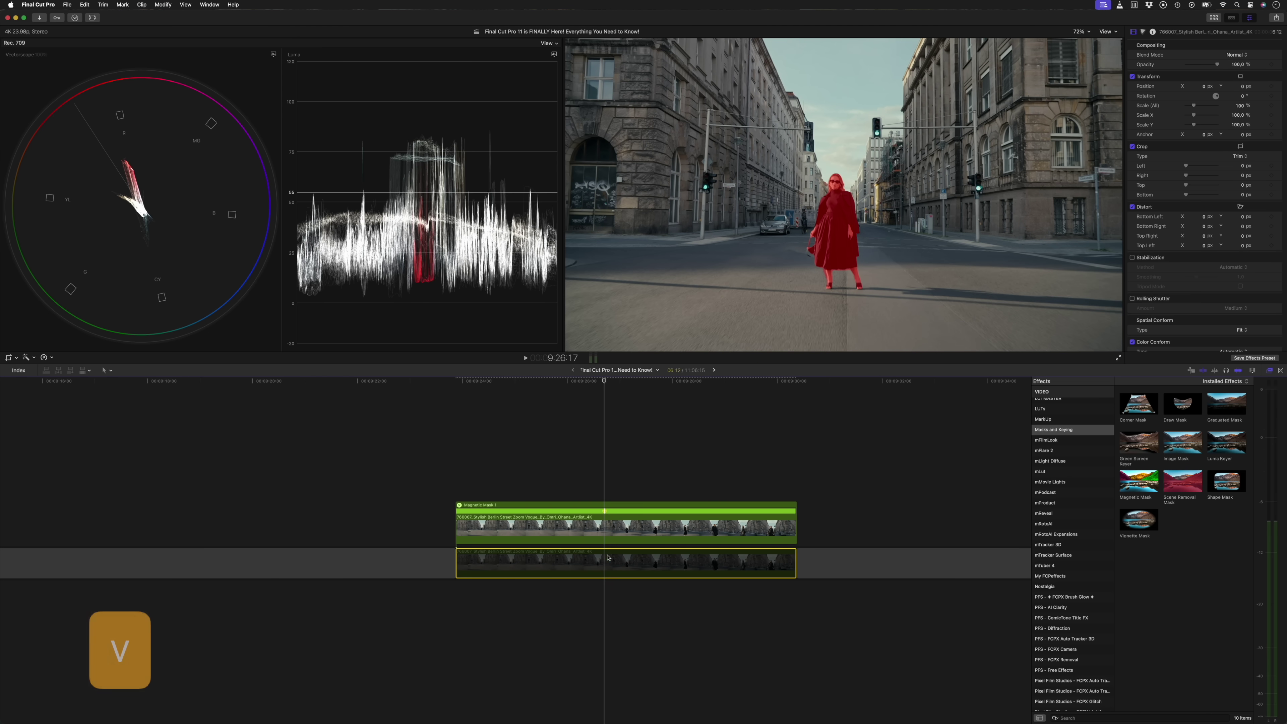
left_click(604, 530)
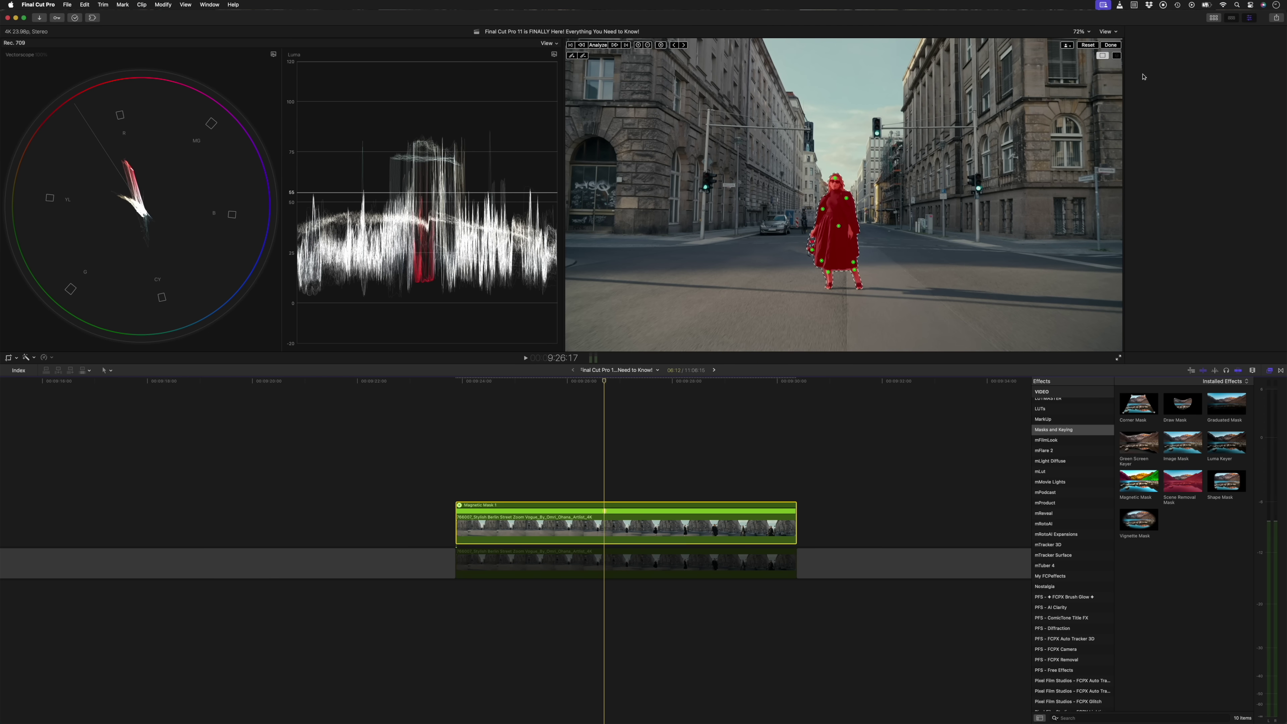
left_click(1110, 45)
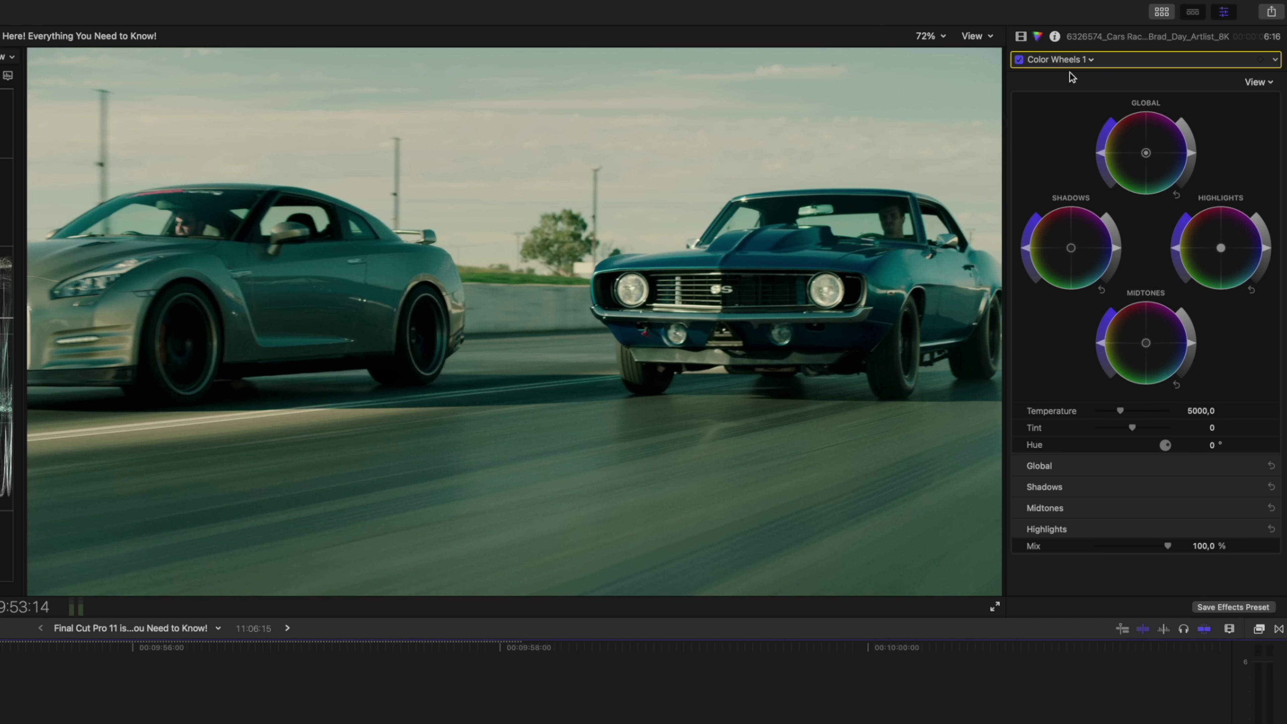
- Add a magnetic mask to Color Wheels 1 on the blue muscle car and track it
left_click(1274, 59)
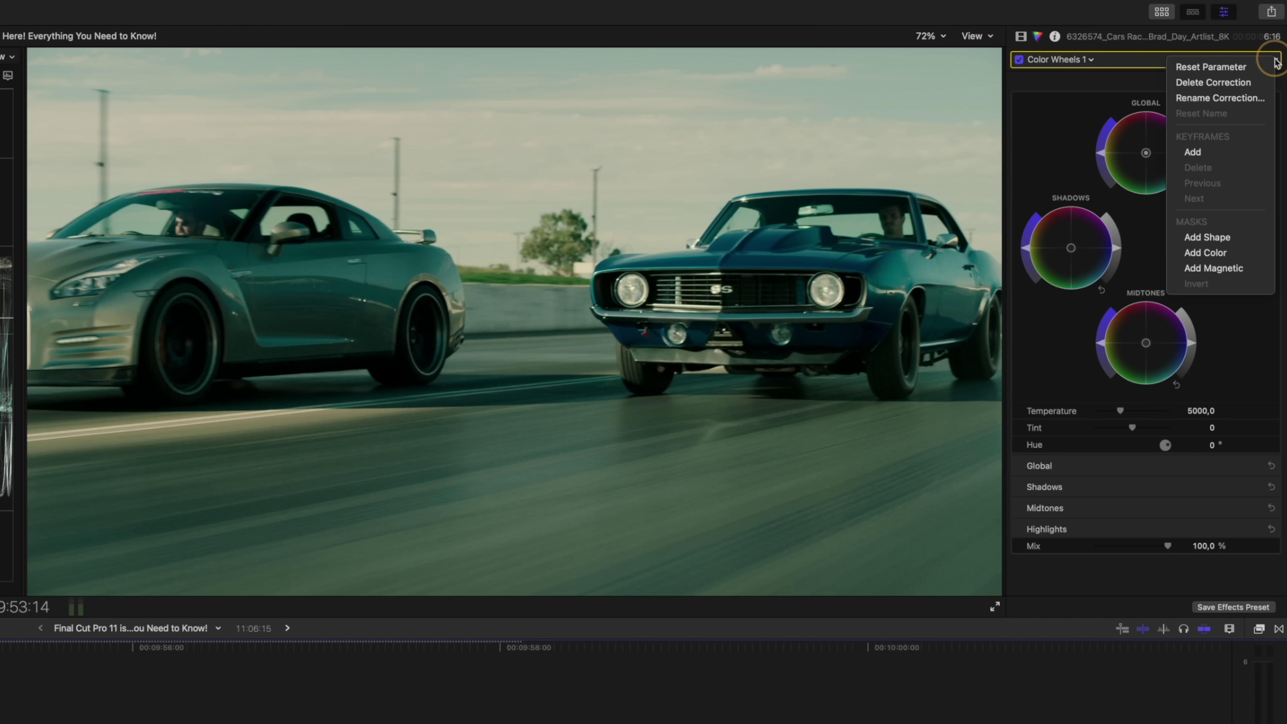
left_click(1232, 269)
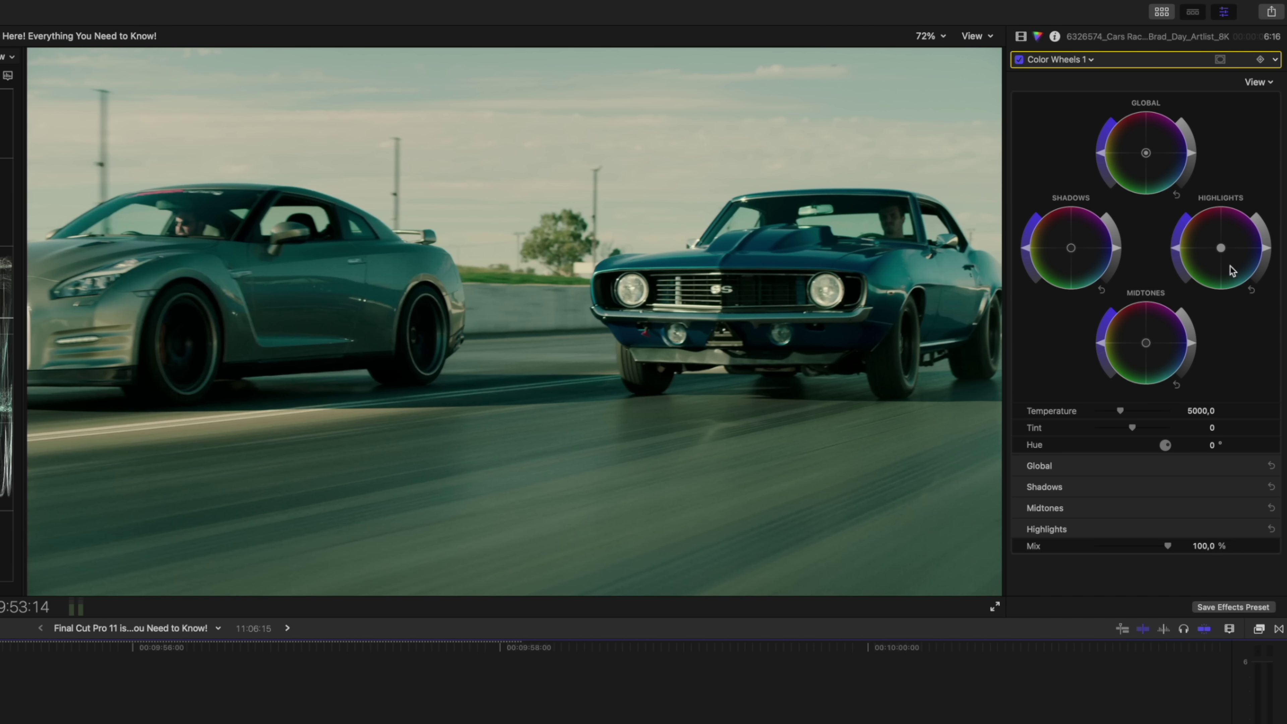
left_click(735, 274)
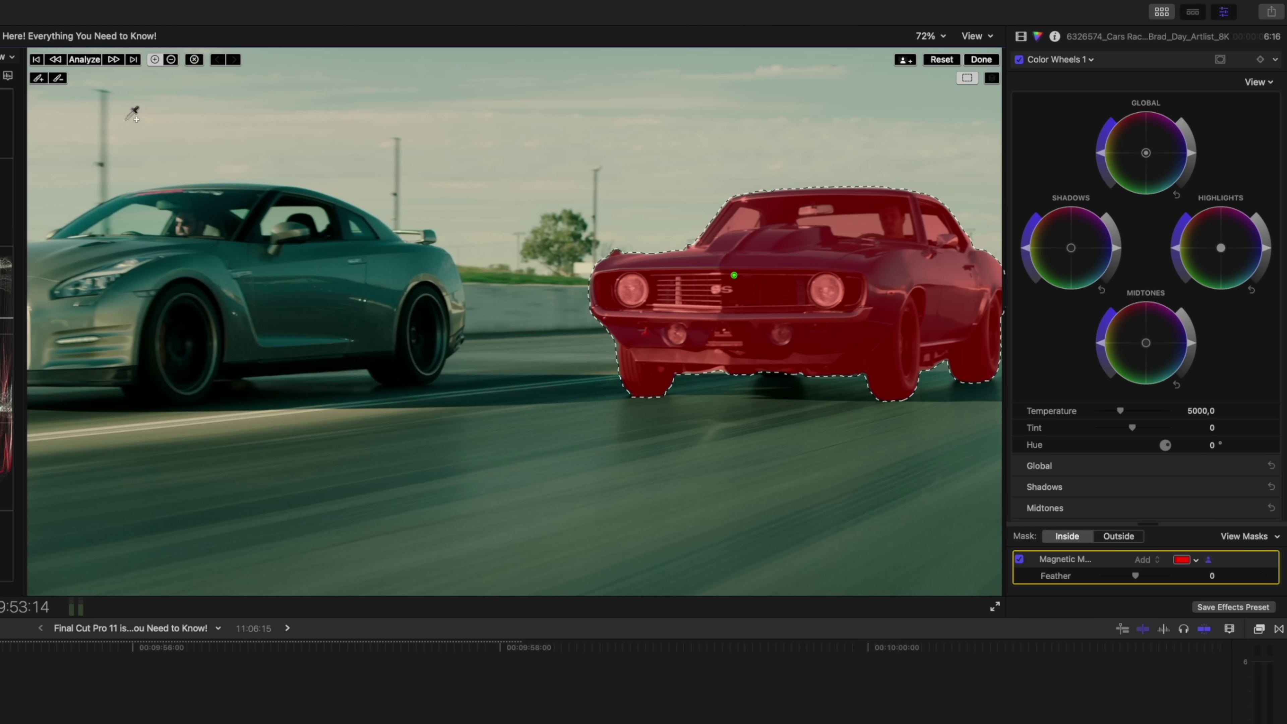
left_click(90, 59)
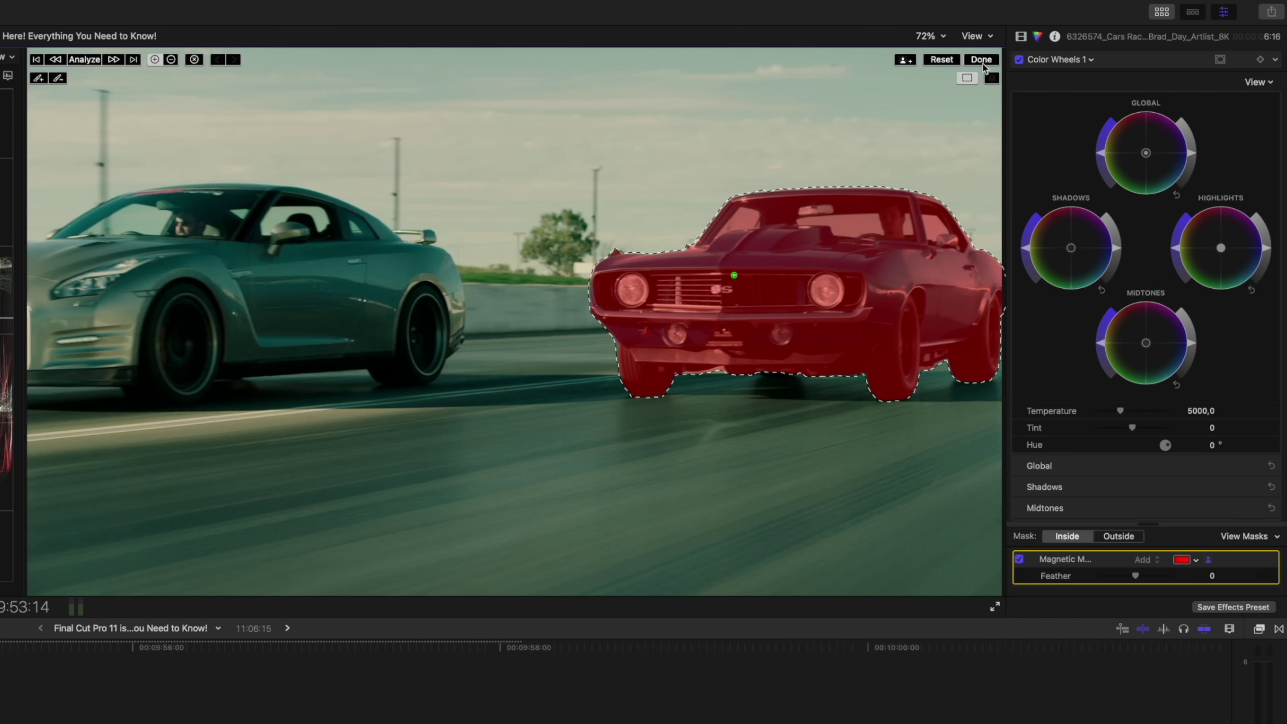
left_click(982, 62)
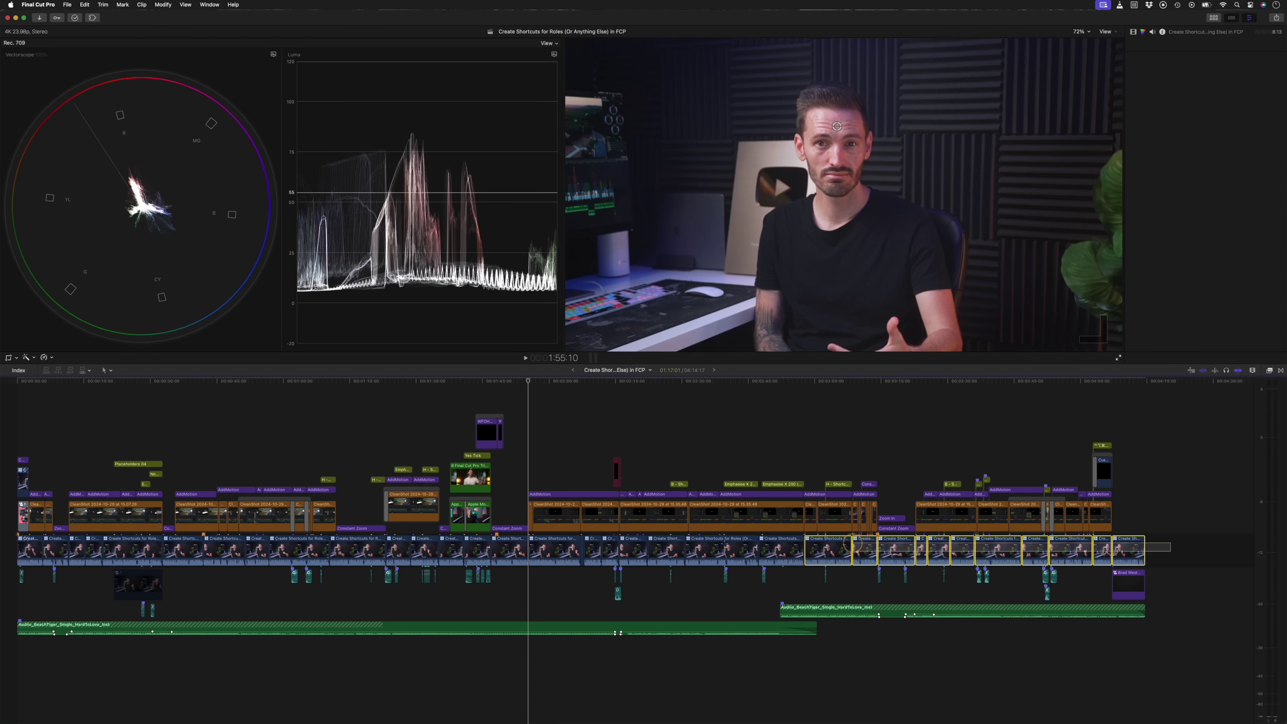
- Select every primary storyline clip and transcribe their speech to captions
left_click_drag(853, 545, 54, 553)
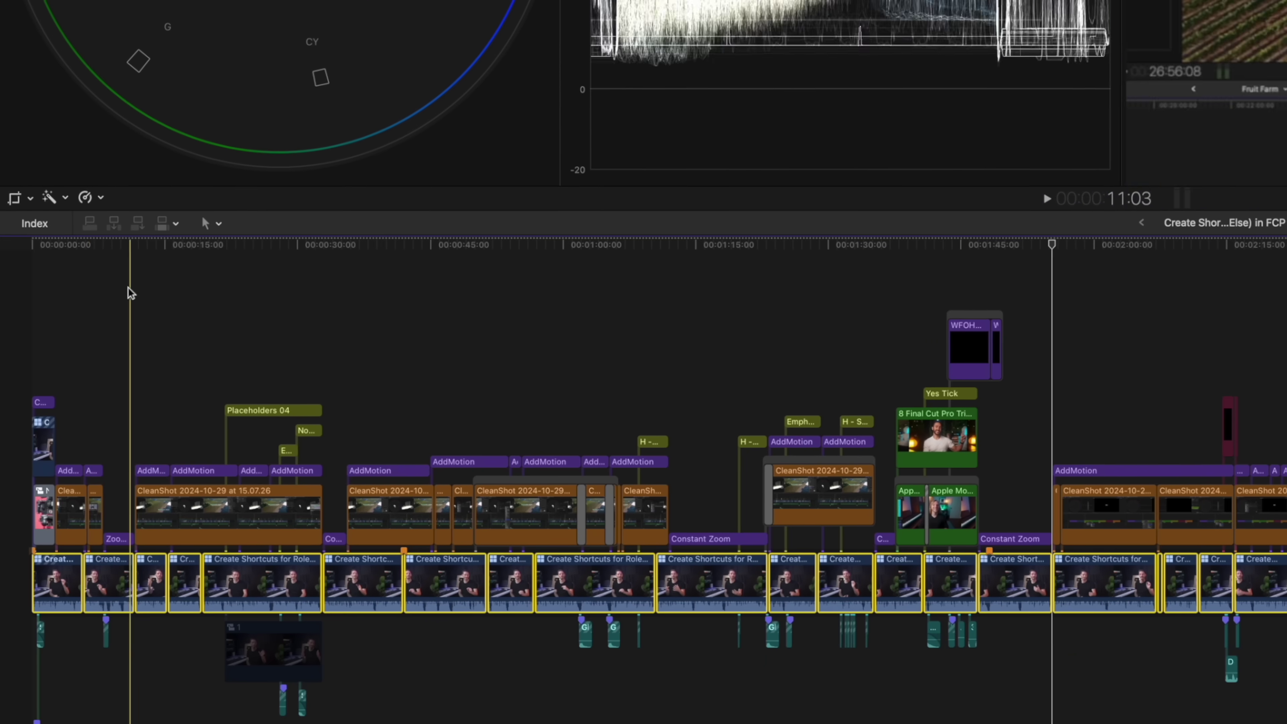
left_click(33, 358)
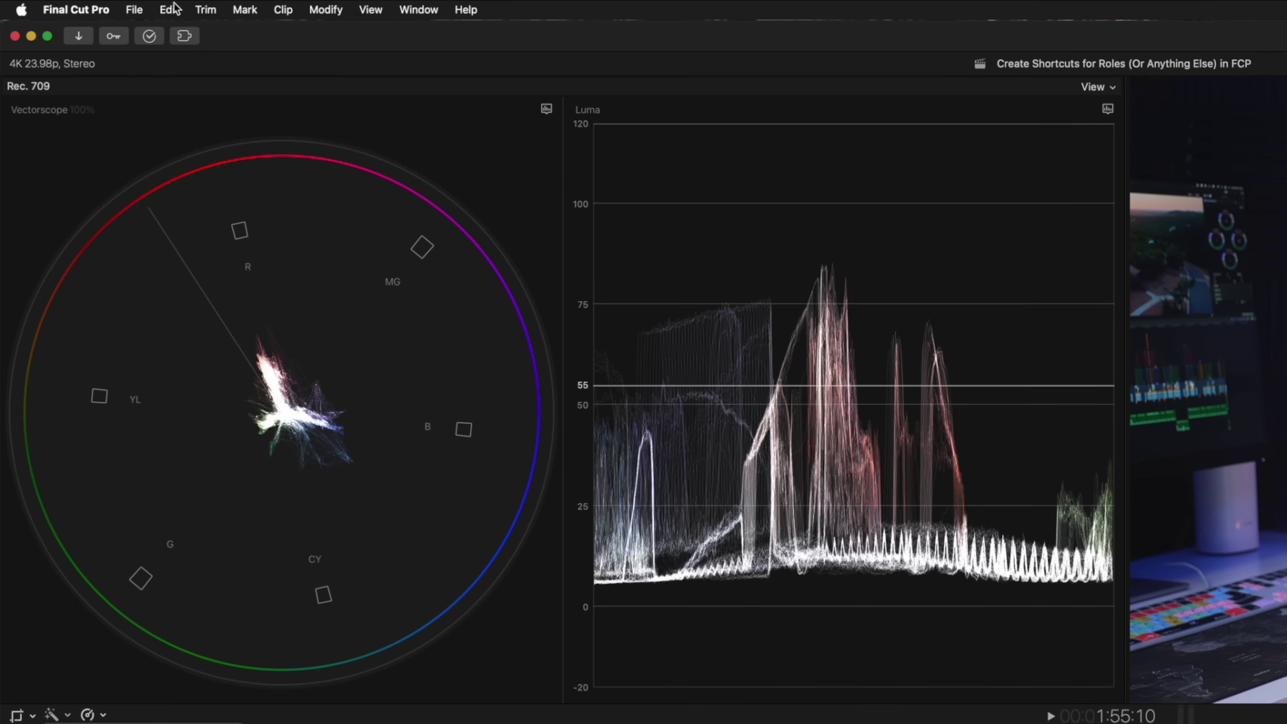
left_click(169, 9)
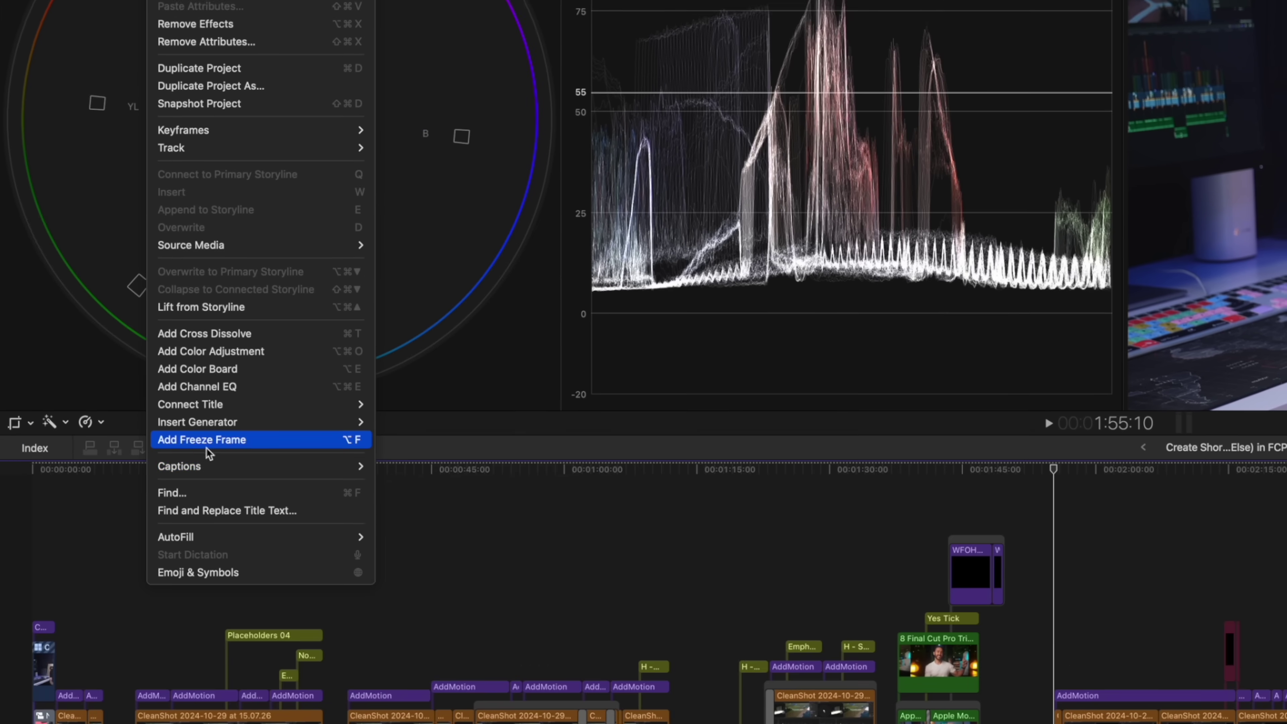
mouse_move(228, 437)
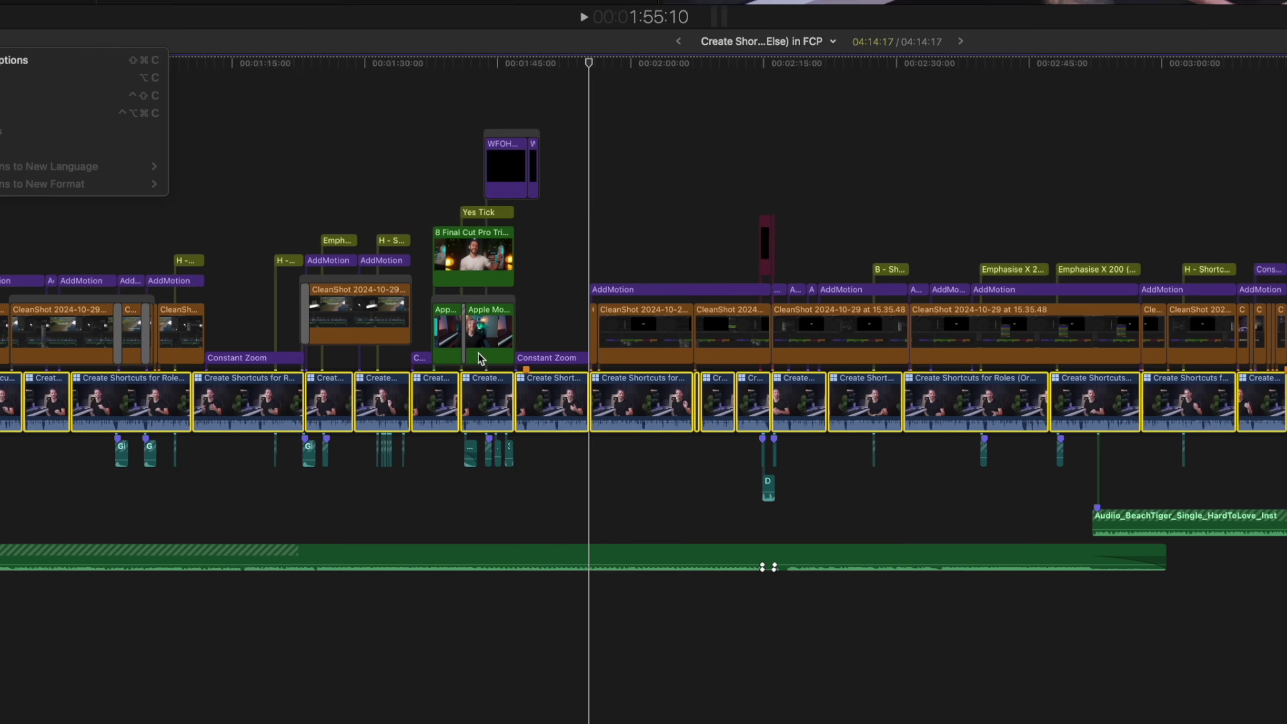
right_click(1018, 723)
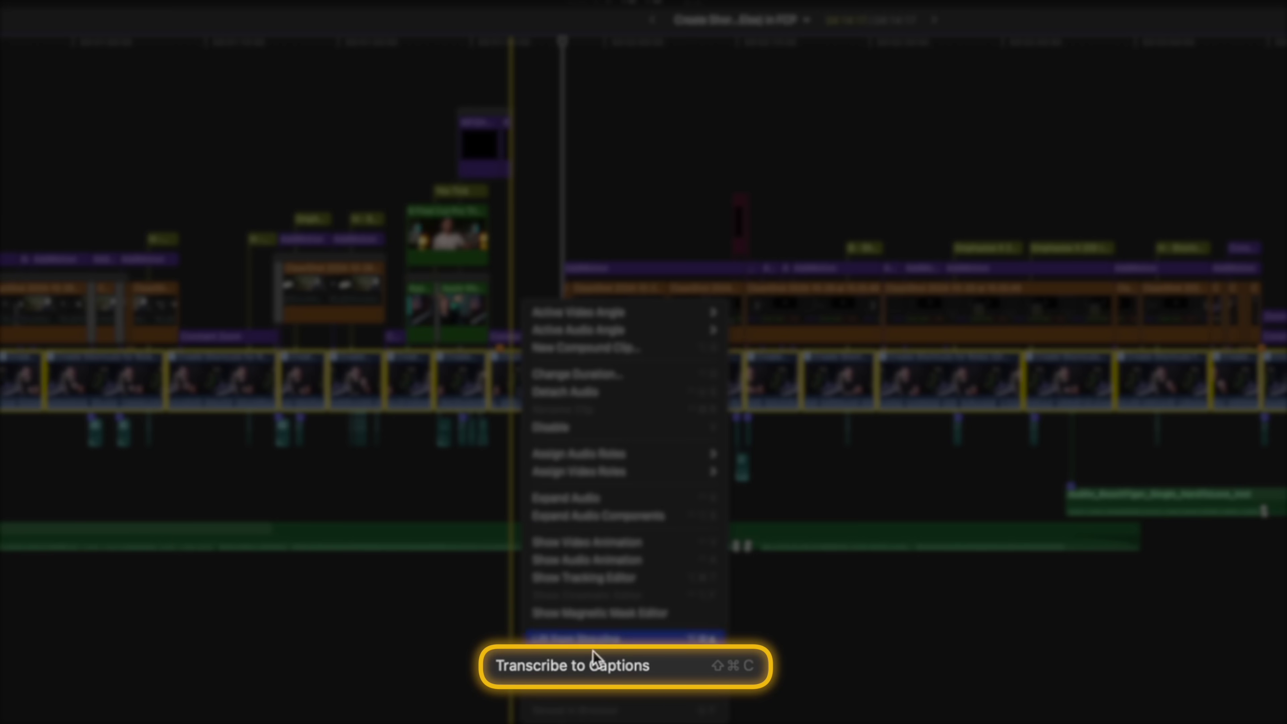
left_click(663, 671)
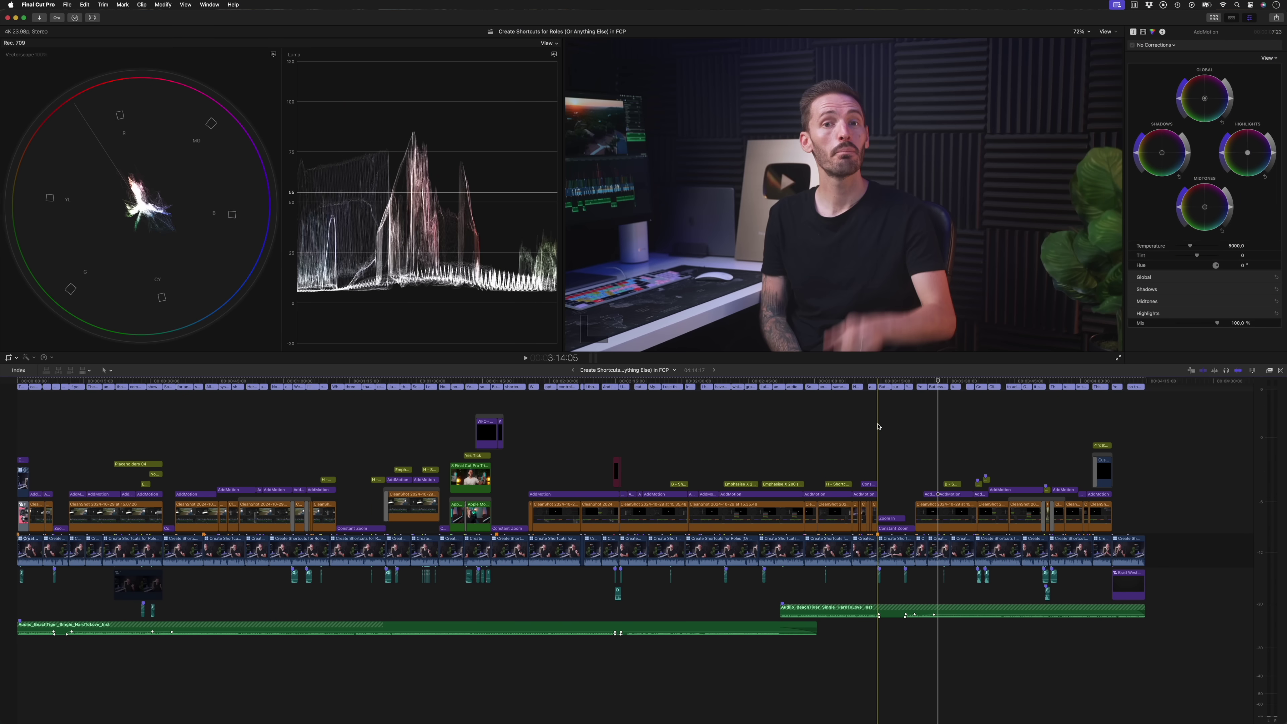
- Preview the captions, underline and unbold caption text, and give the title Jua font with an outline
key("space")
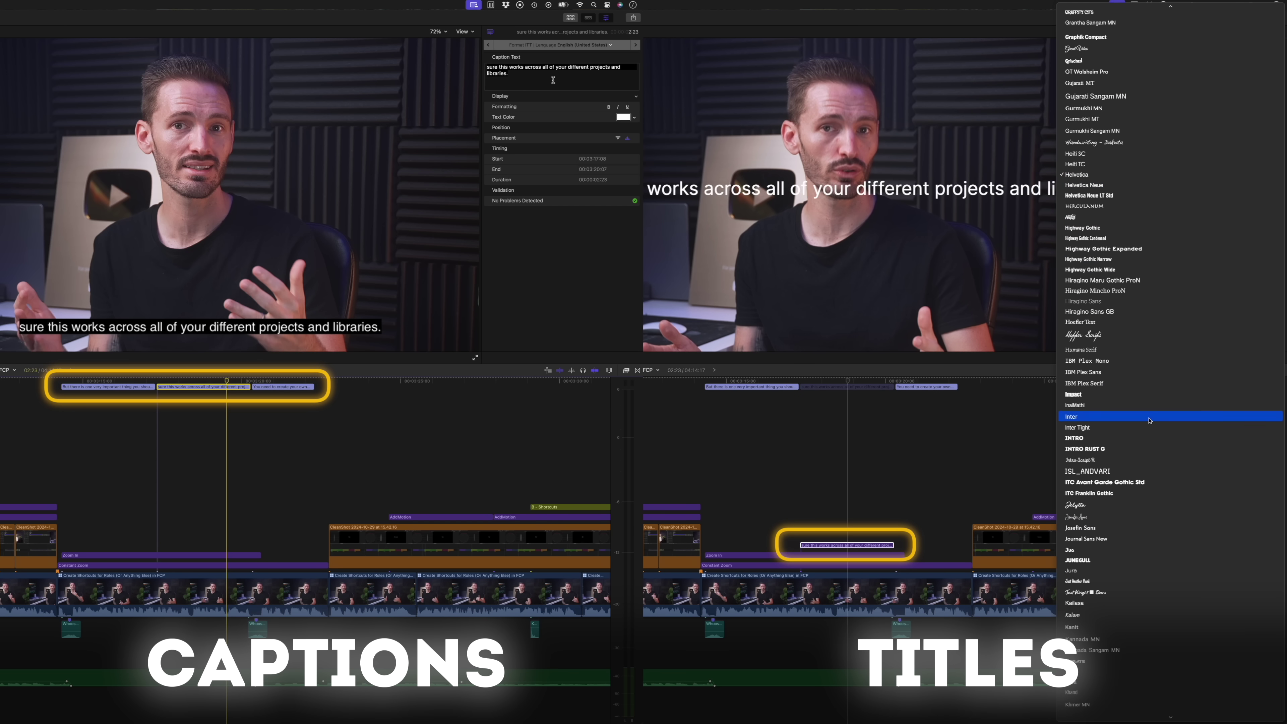
left_click(1124, 557)
left_click(628, 107)
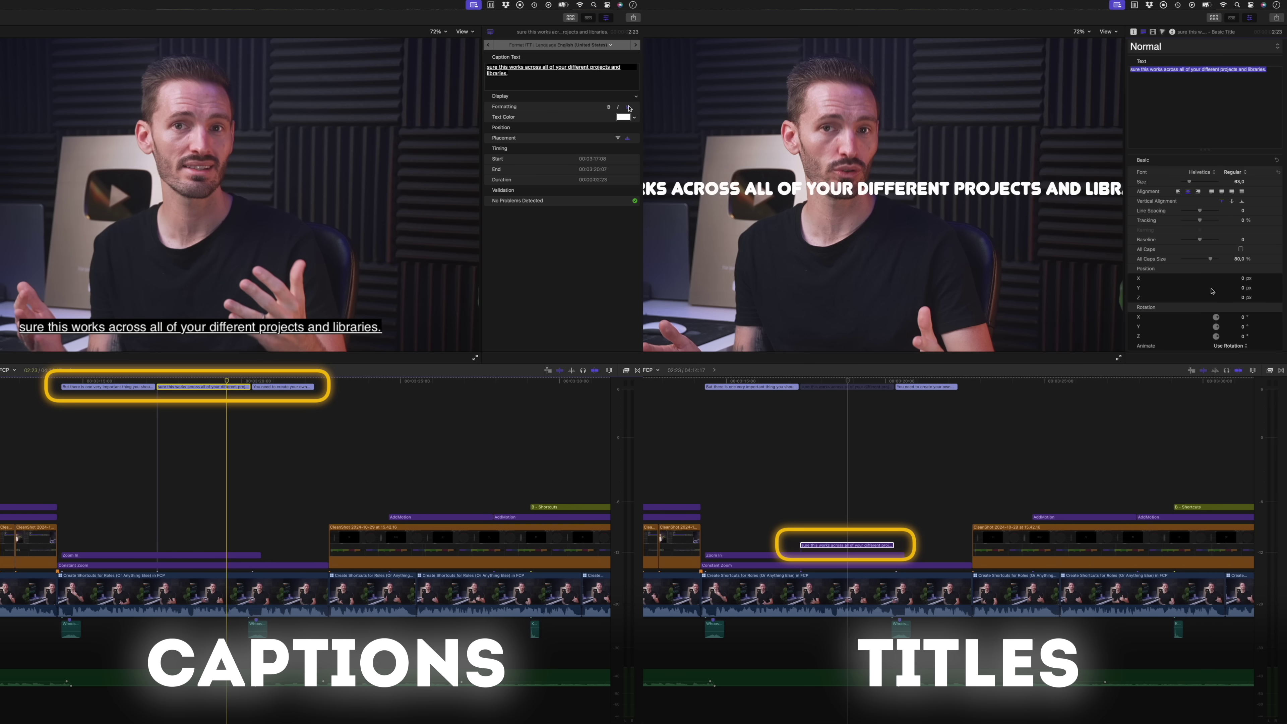
scroll(1187, 183, "down", 5)
left_click(608, 107)
left_click(624, 117)
left_click(1133, 323)
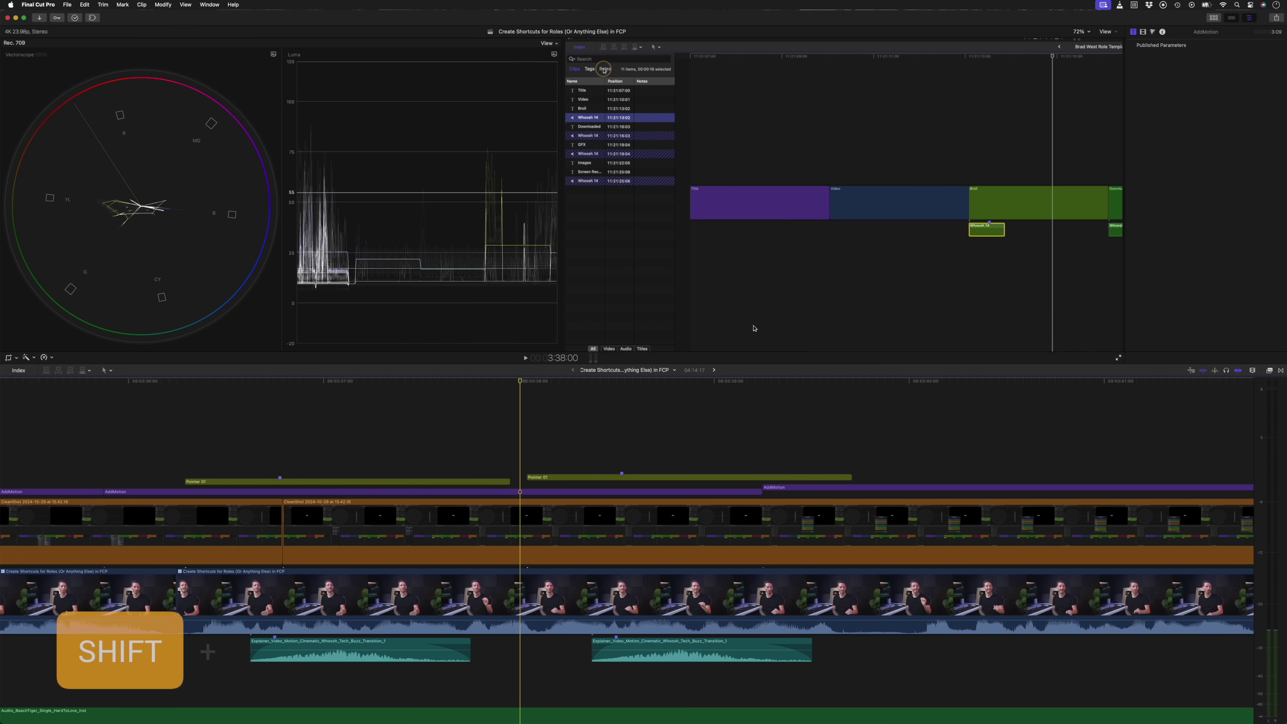
- Fit all timeline lanes vertically with Option+Shift+Z to show connected clips and music tracks
key("shift+z")
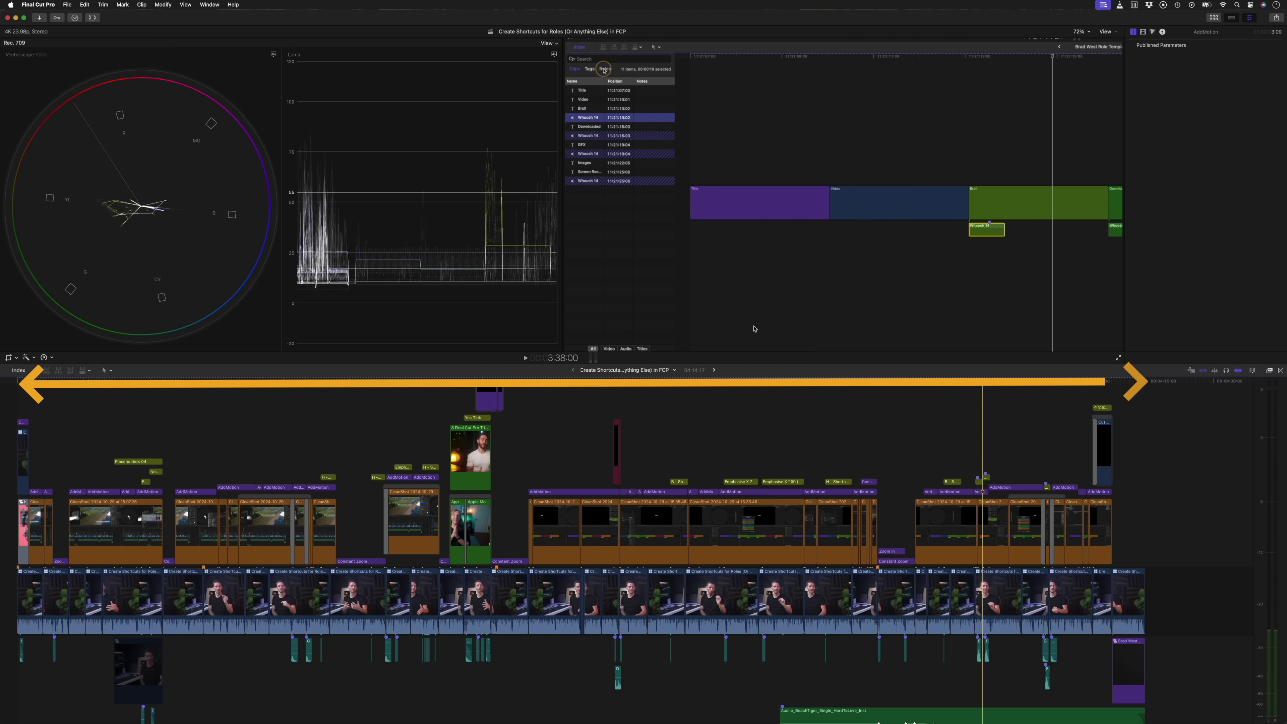
scroll(755, 448, "up", 3)
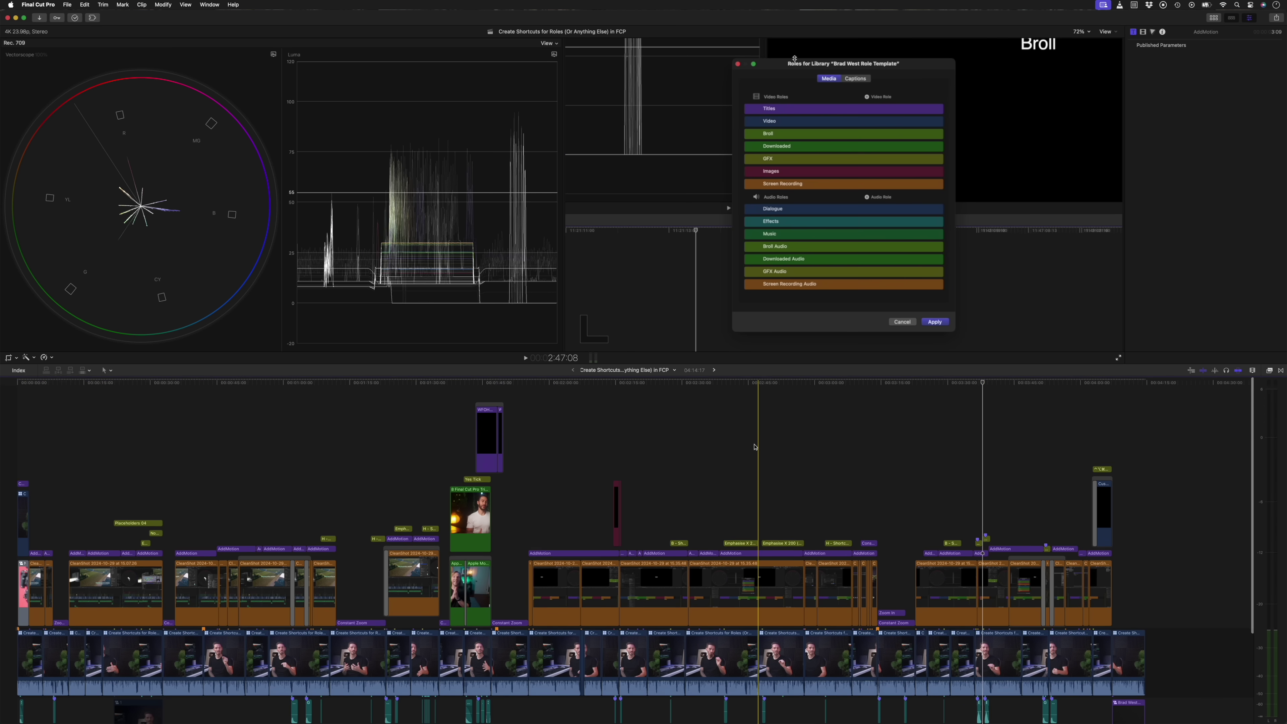
scroll(755, 447, "down", 5)
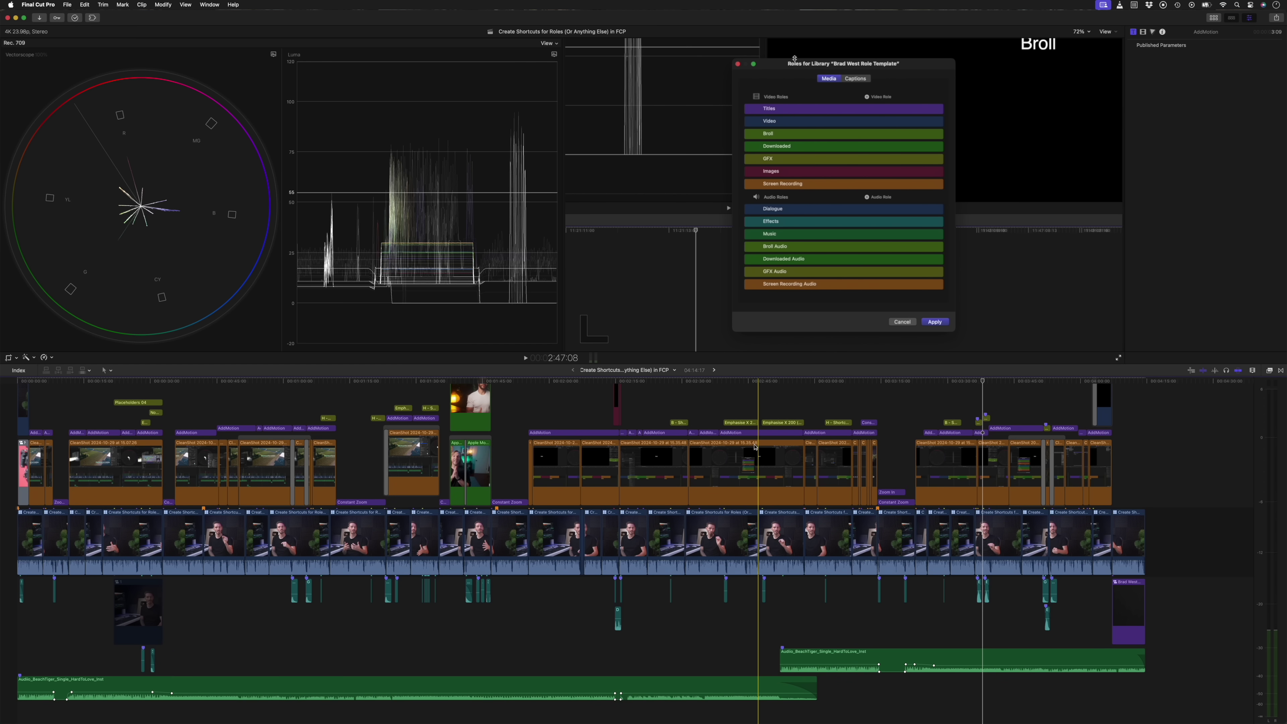
key("alt+shift+z")
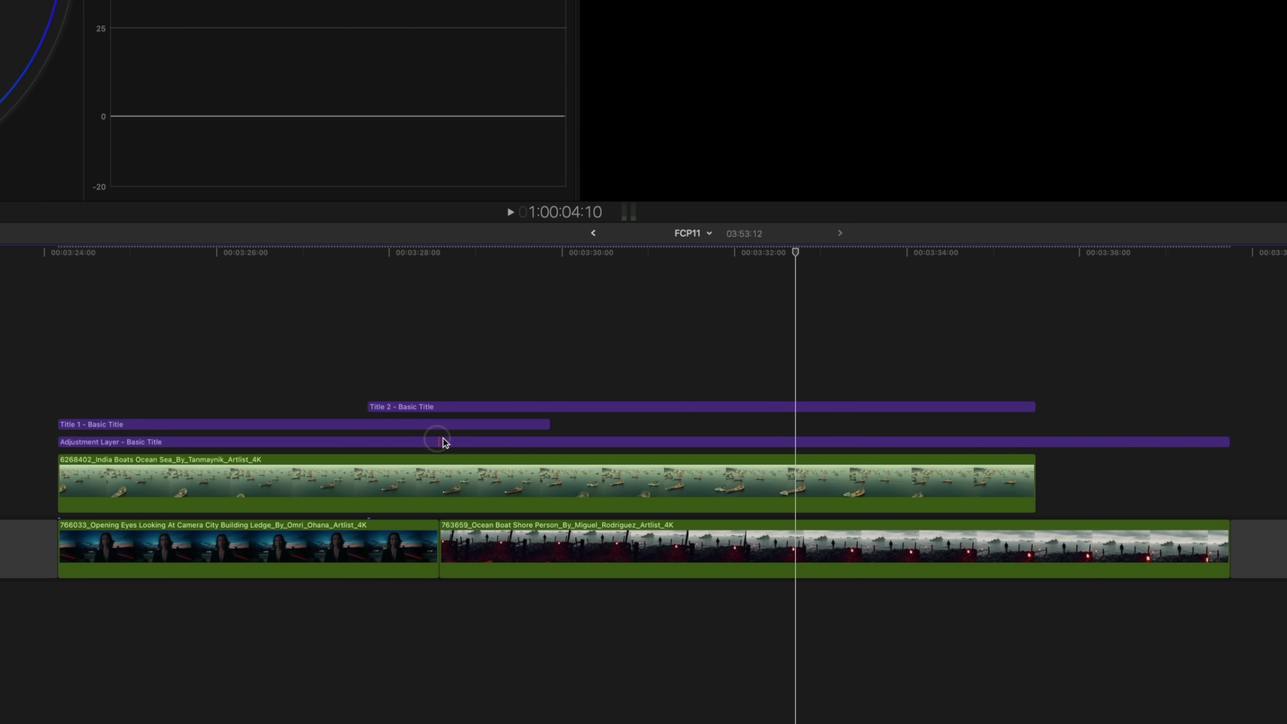
- Select the Adjustment Layer and restack it among the connected lanes with Option+Up/Down
left_click_drag(441, 438, 443, 404)
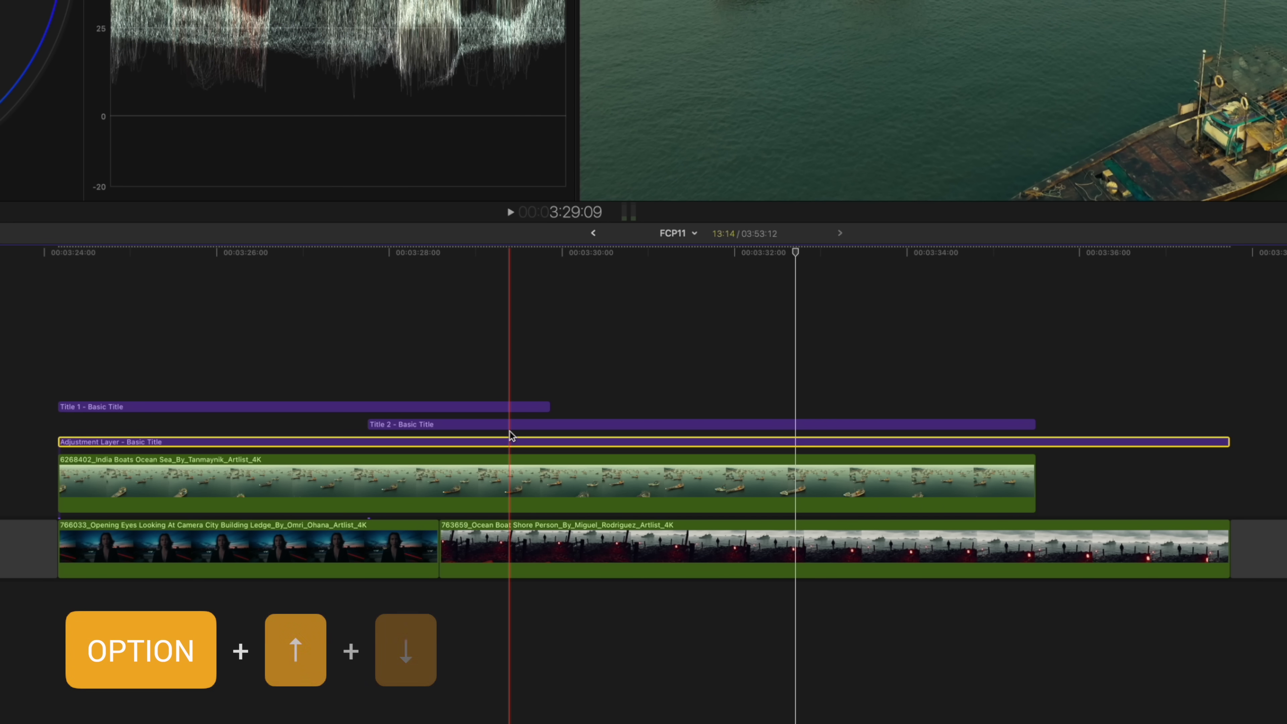
key("alt+Up")
key("alt+Up")
key("alt+Down")
key("alt+Down")
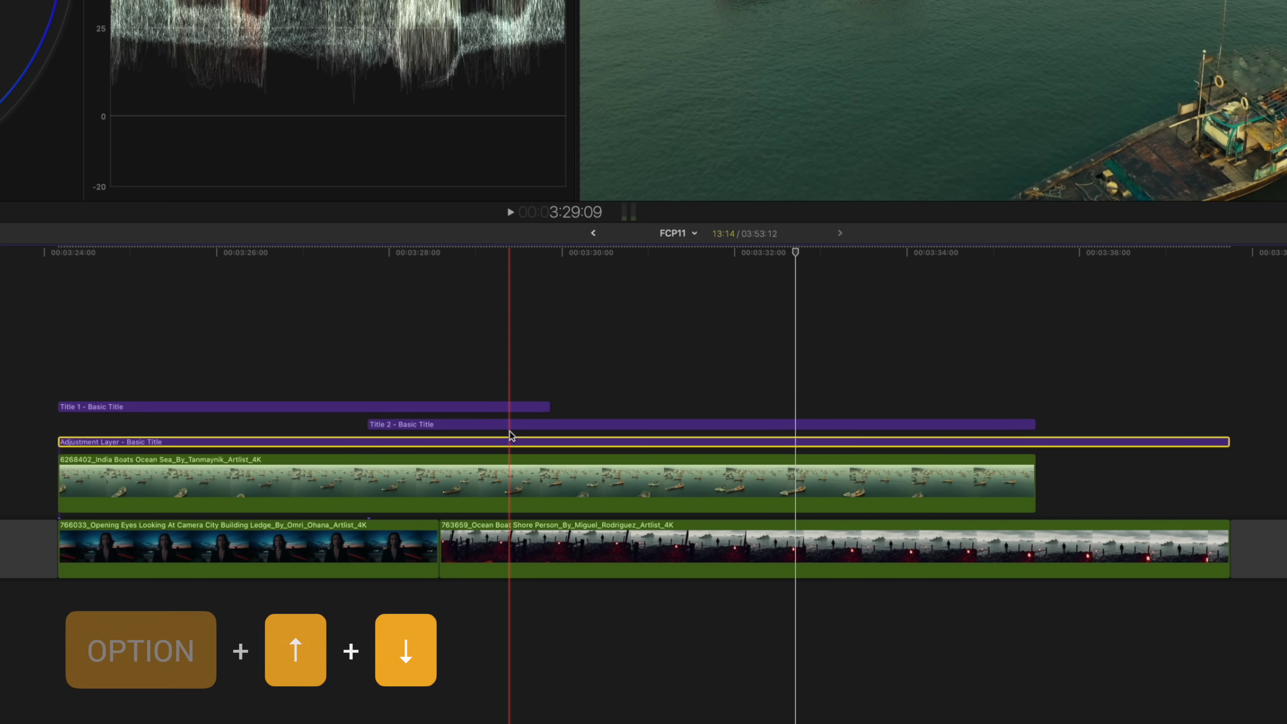
key("alt+Down")
key("alt+Up")
key("alt+Up")
key("alt+Up")
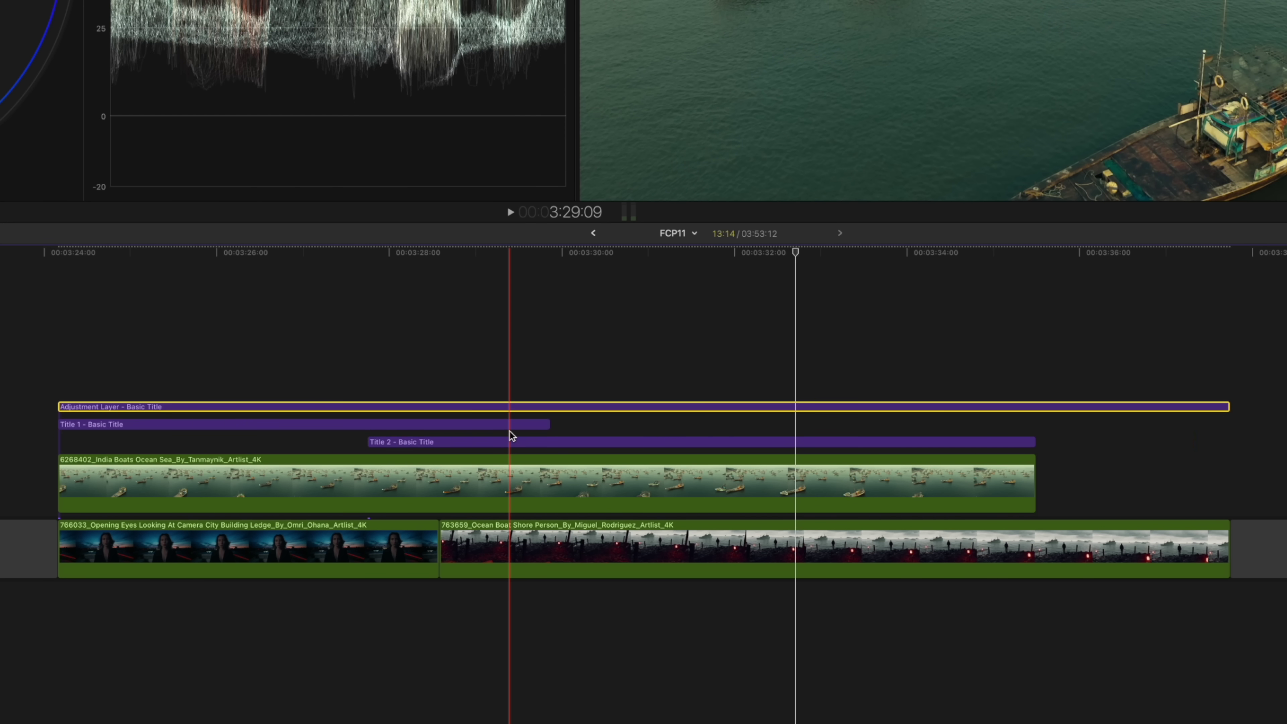
- Add Title 1 and Title 2 to the selection and move all three below India Boats
left_click(499, 425)
left_click(491, 441, "super")
key("alt+Down")
key("alt+Down")
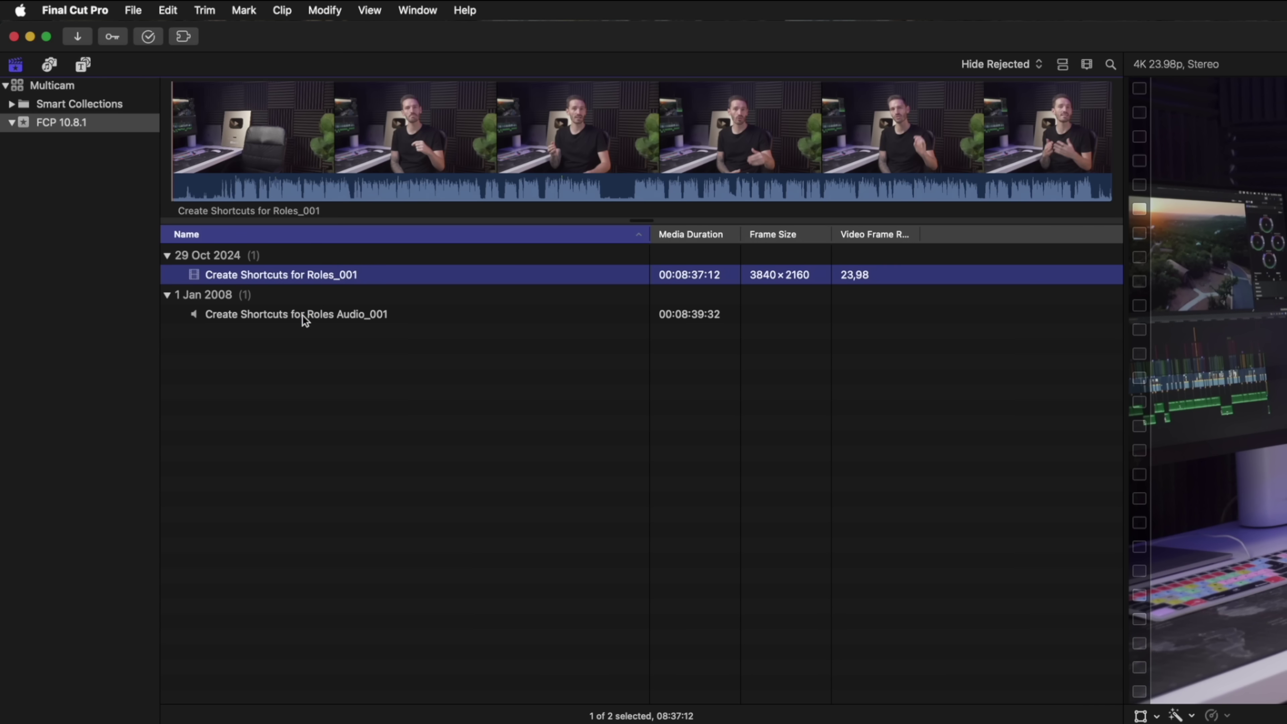
- Combine the source video and audio into 'Multicam Clip' with the original clips hidden
left_click(303, 315, "shift")
right_click(303, 279)
left_click(342, 318)
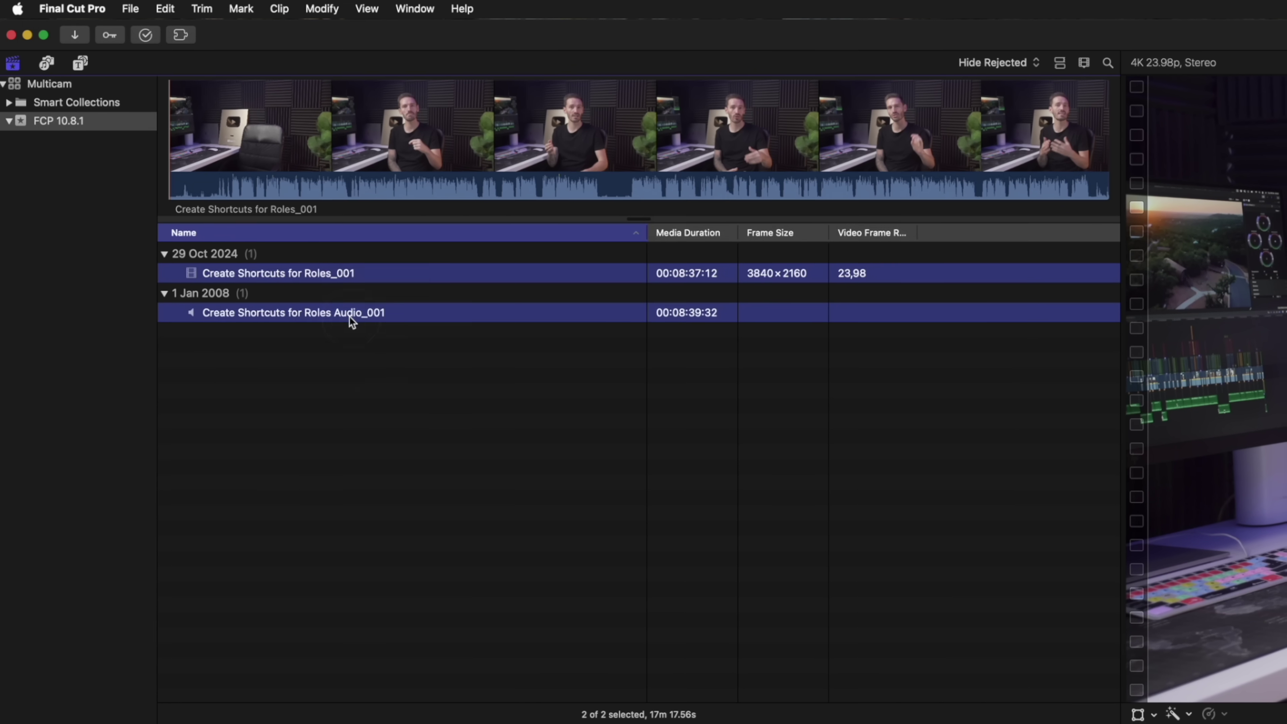
type("Multicam Clip")
key("Return")
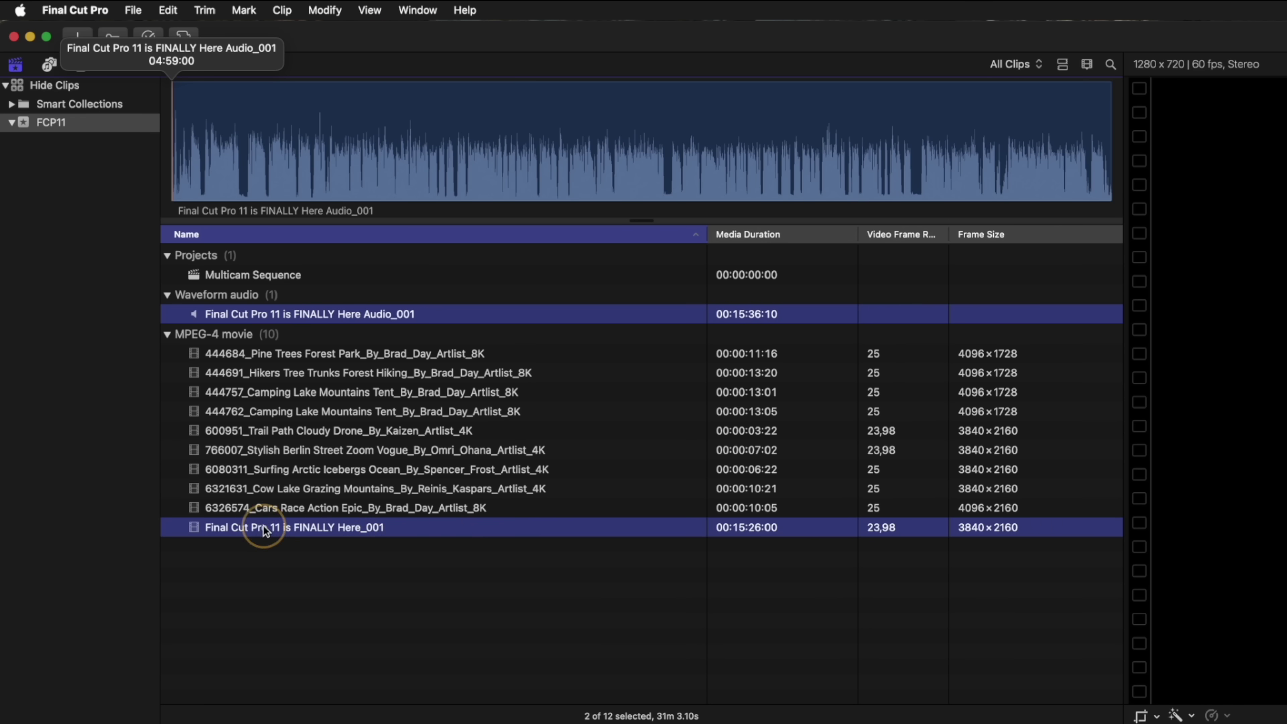
right_click(267, 528)
left_click(421, 570)
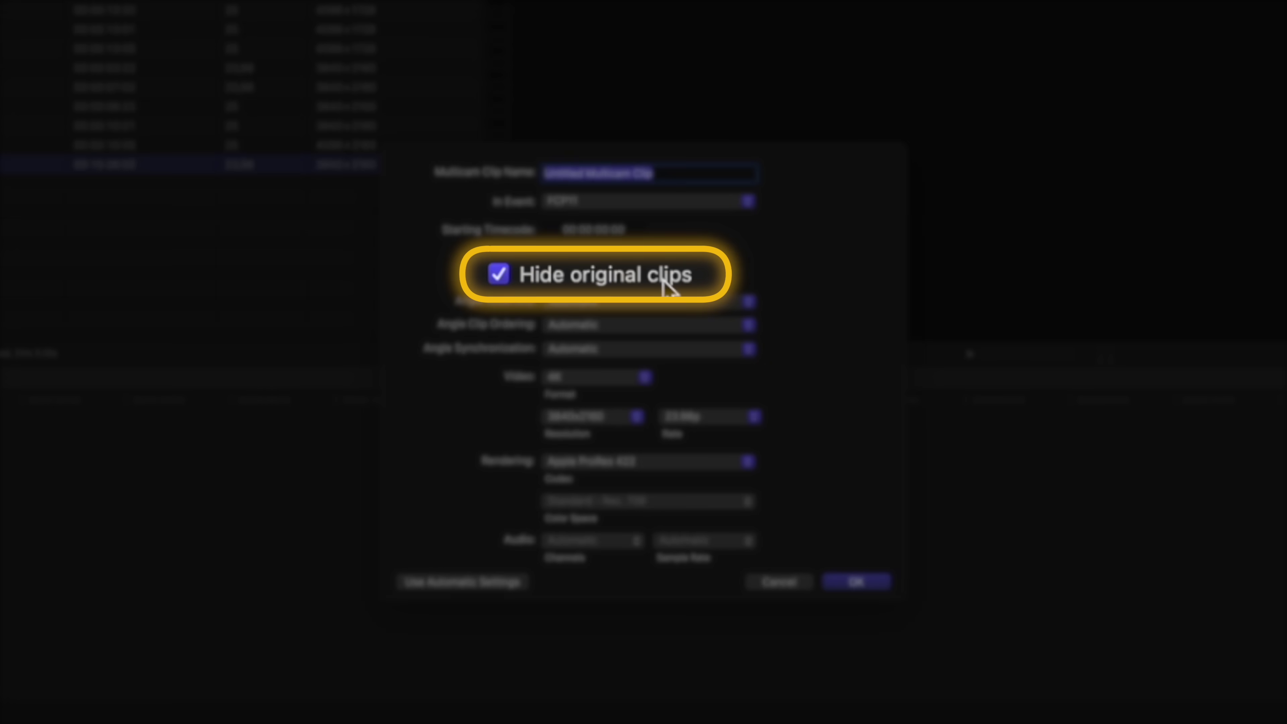
type("Multicam Clip")
key("Return")
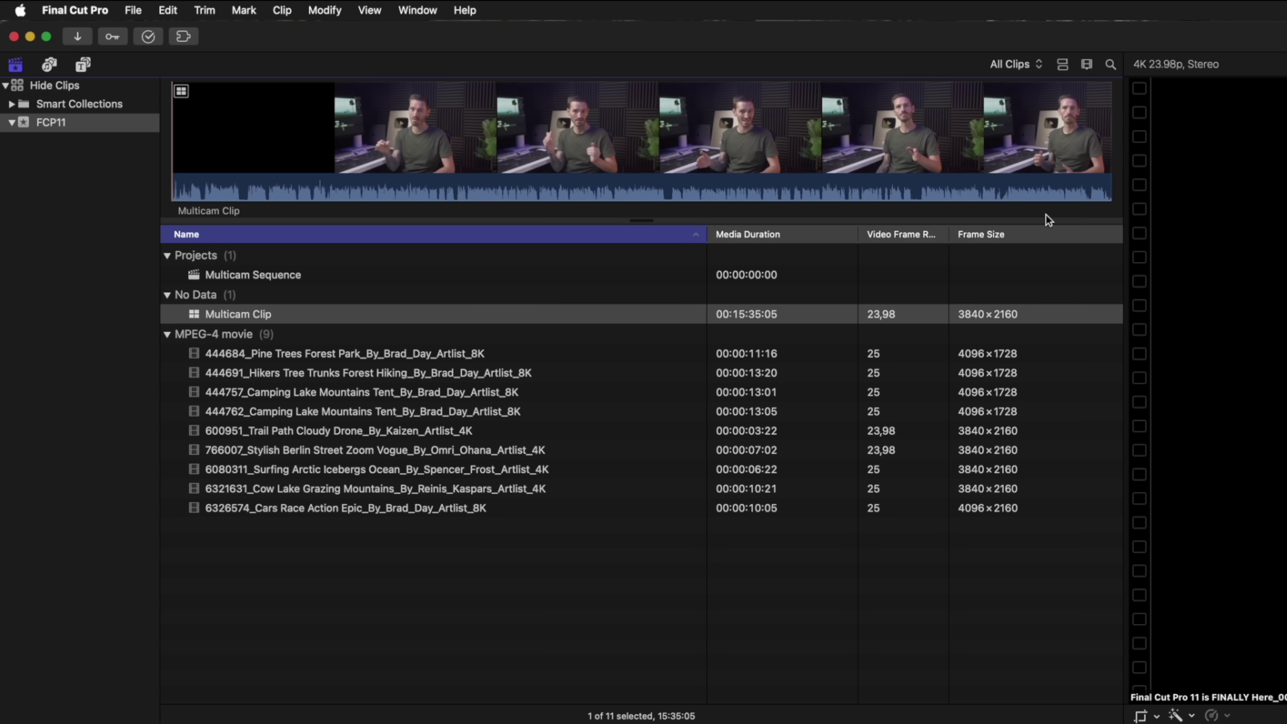
- Show hidden clips, hide the Trail Path Cloudy Drone clip, then stop listing hidden clips
left_click(1087, 65)
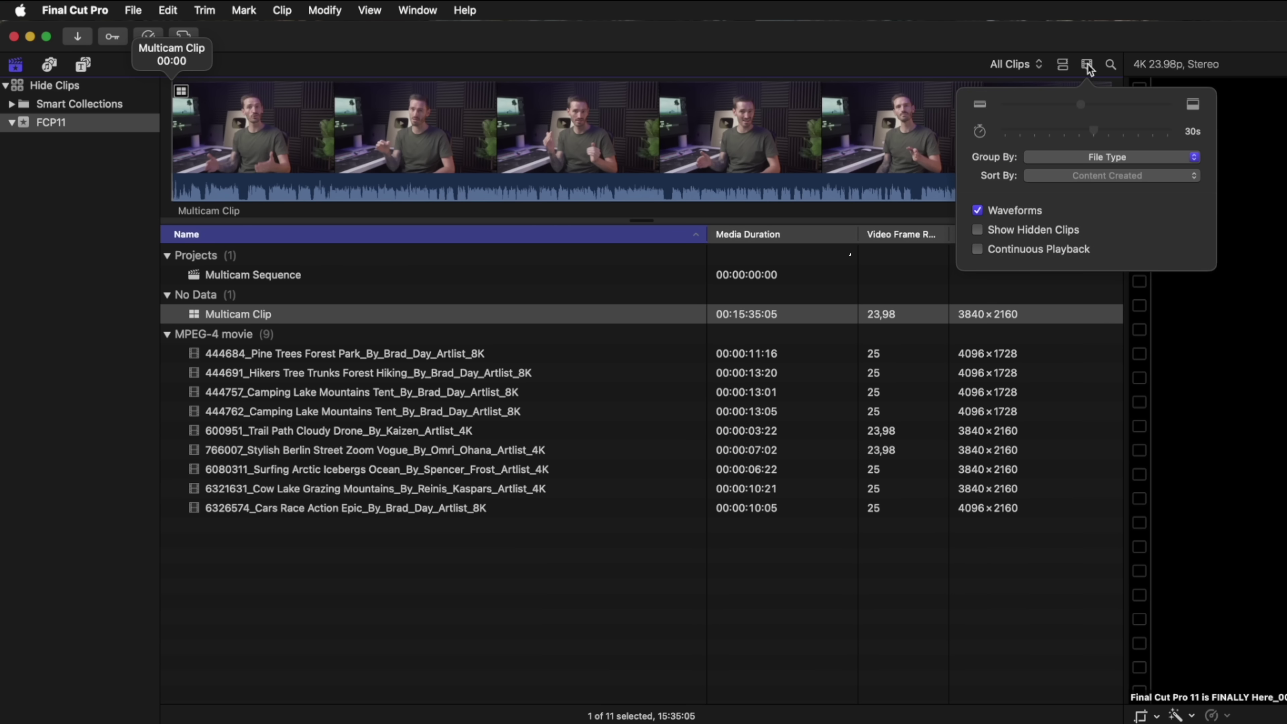
left_click(1009, 229)
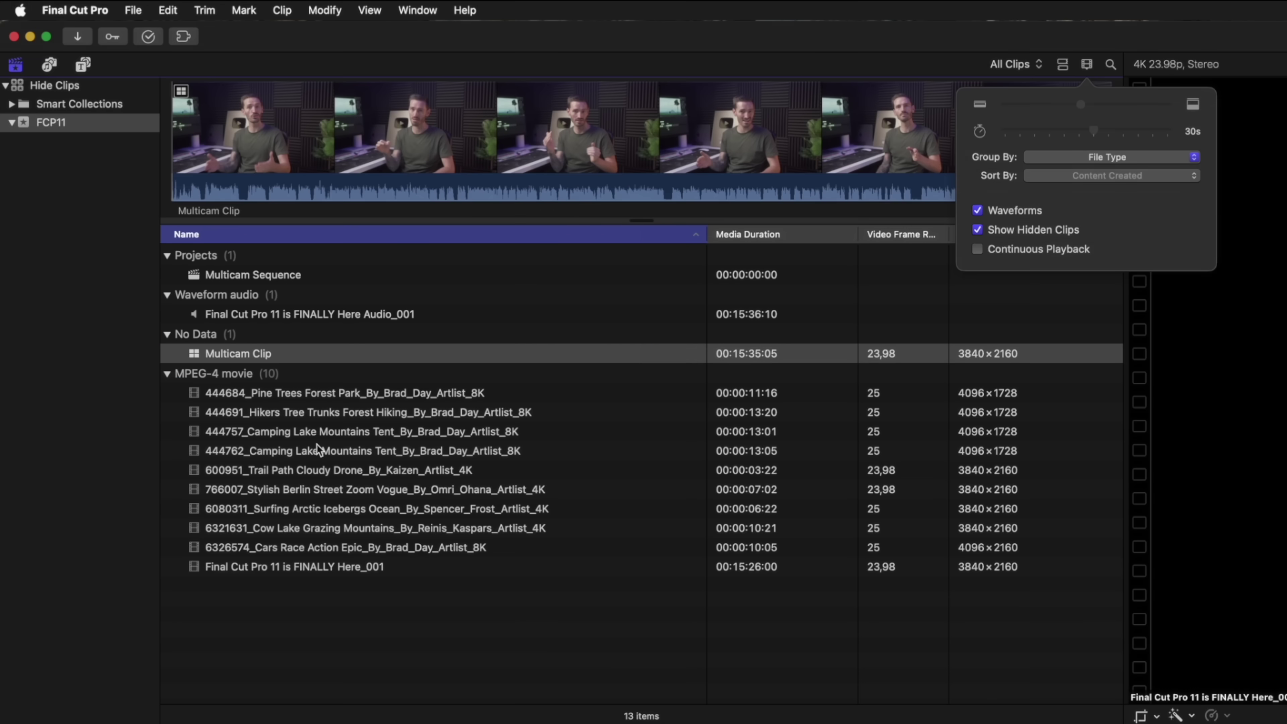
right_click(308, 470)
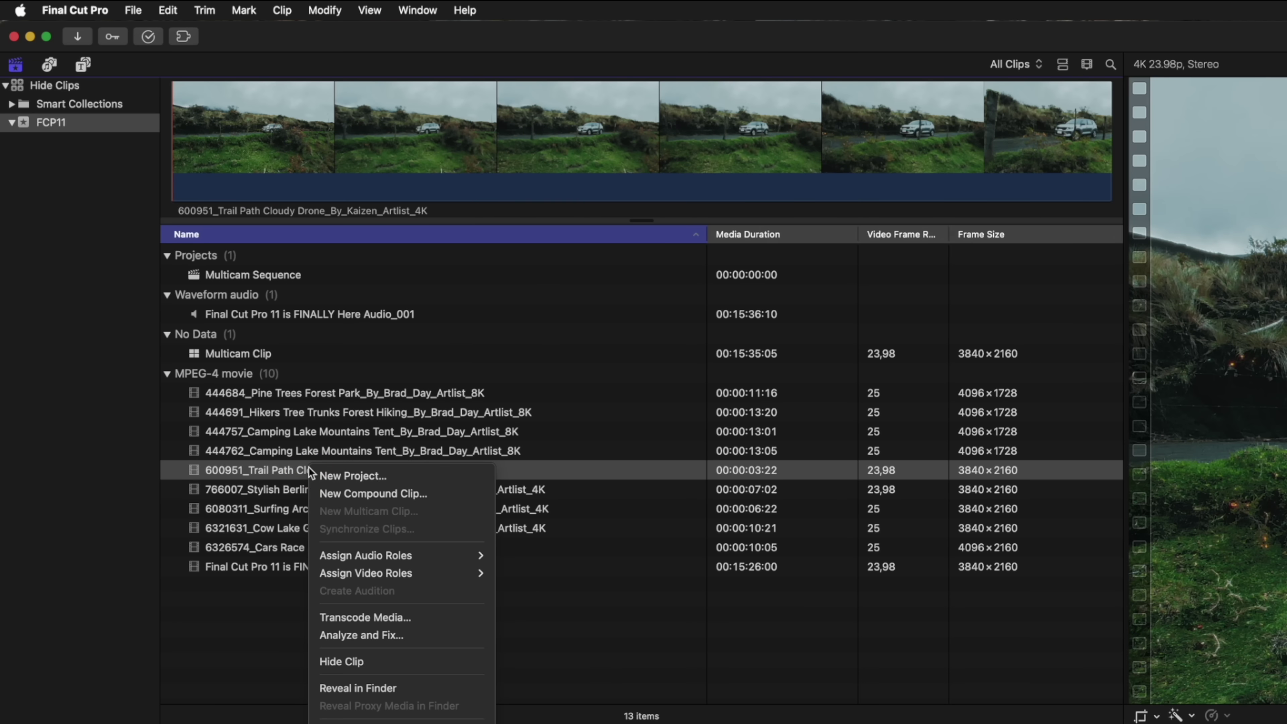
left_click(379, 663)
left_click(1086, 64)
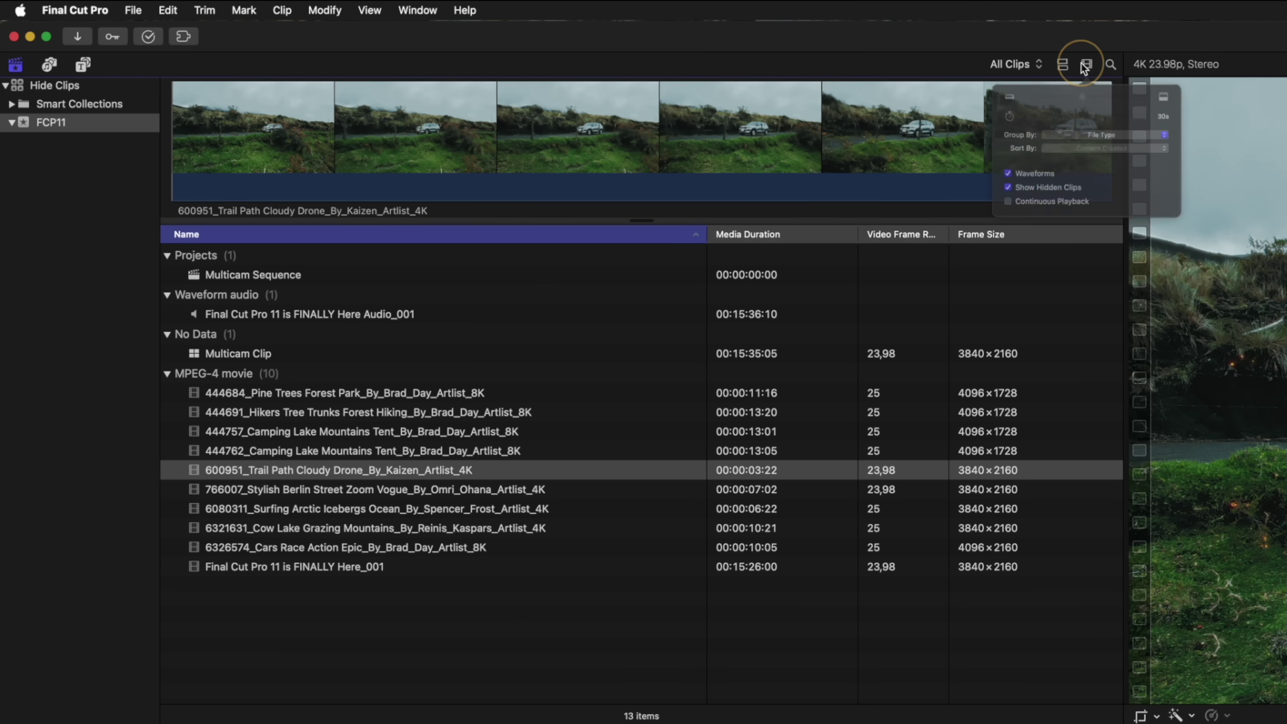
left_click(977, 229)
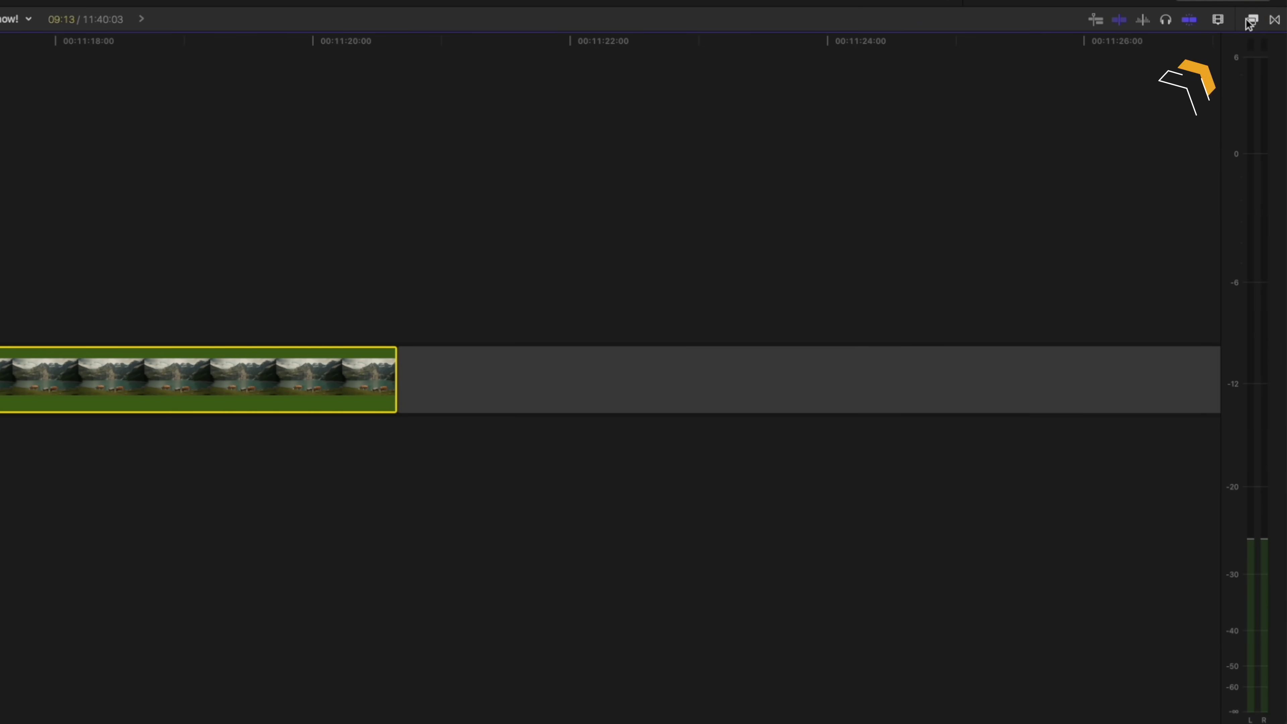
- Apply Reframe Callout to the cow clip, aim its origin at a cow, and shrink the inset toward top centre
left_click(1252, 21)
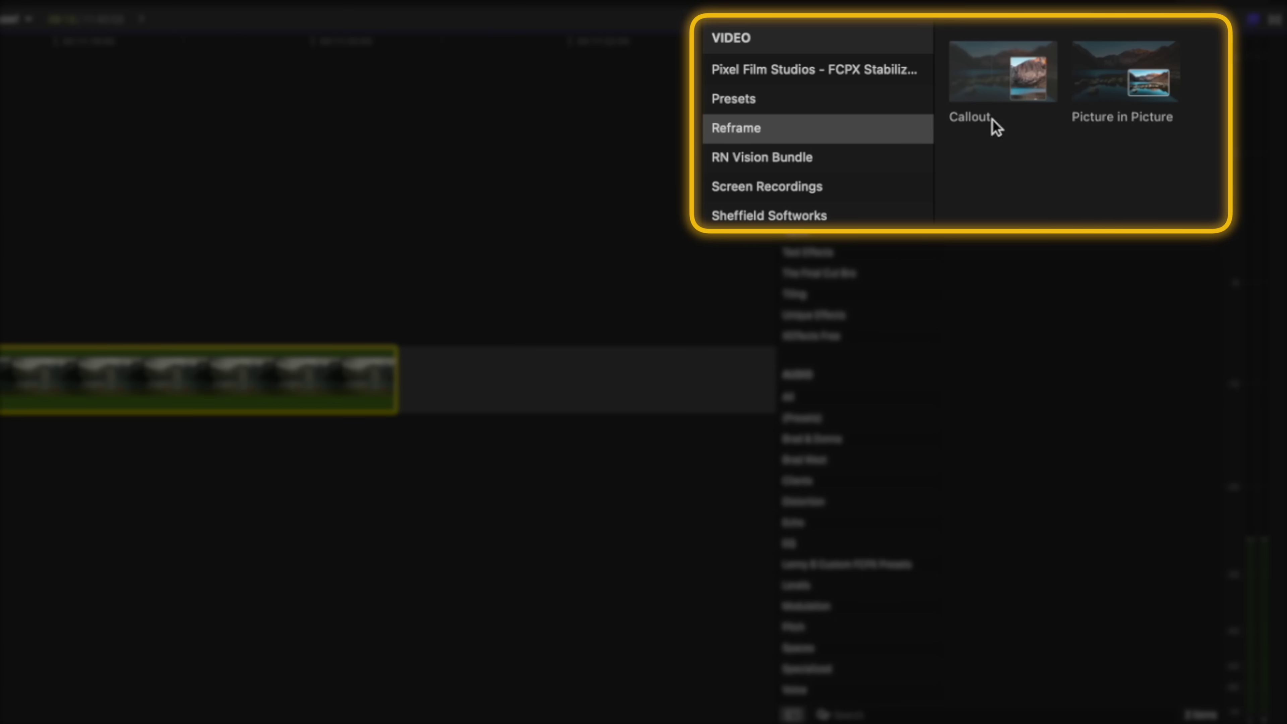
left_click_drag(982, 90, 459, 537)
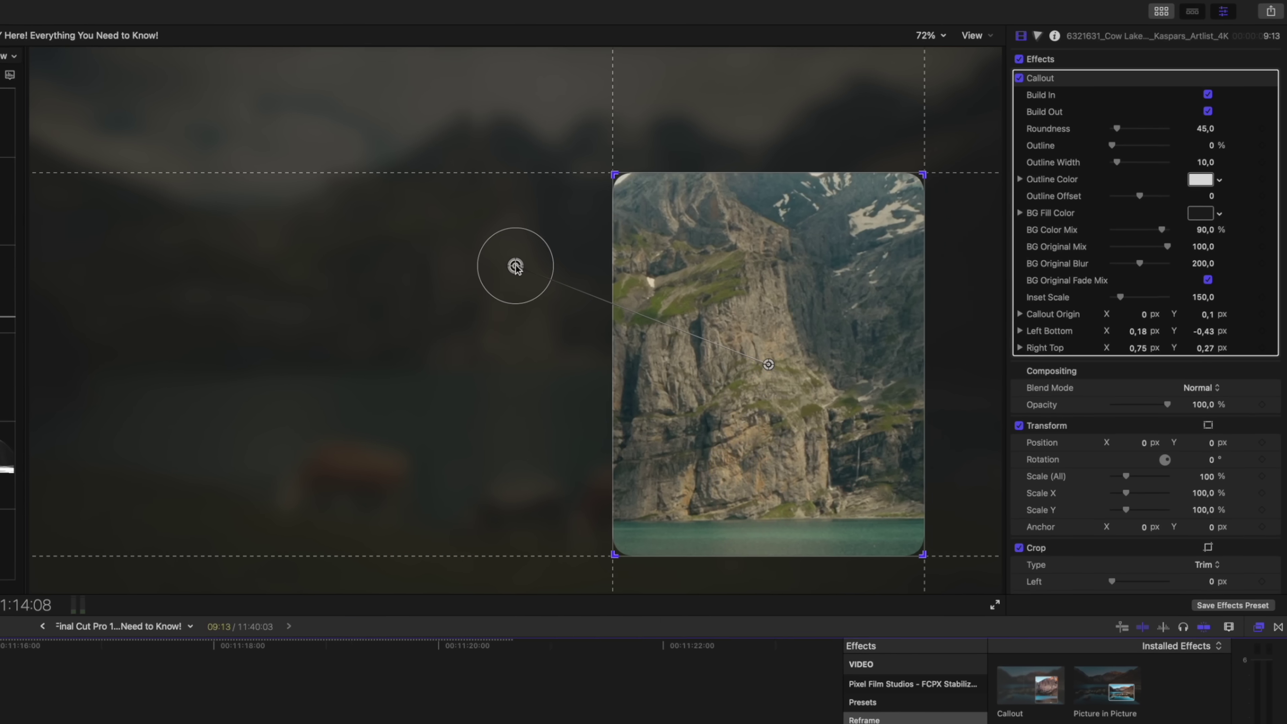
left_click_drag(813, 172, 705, 300)
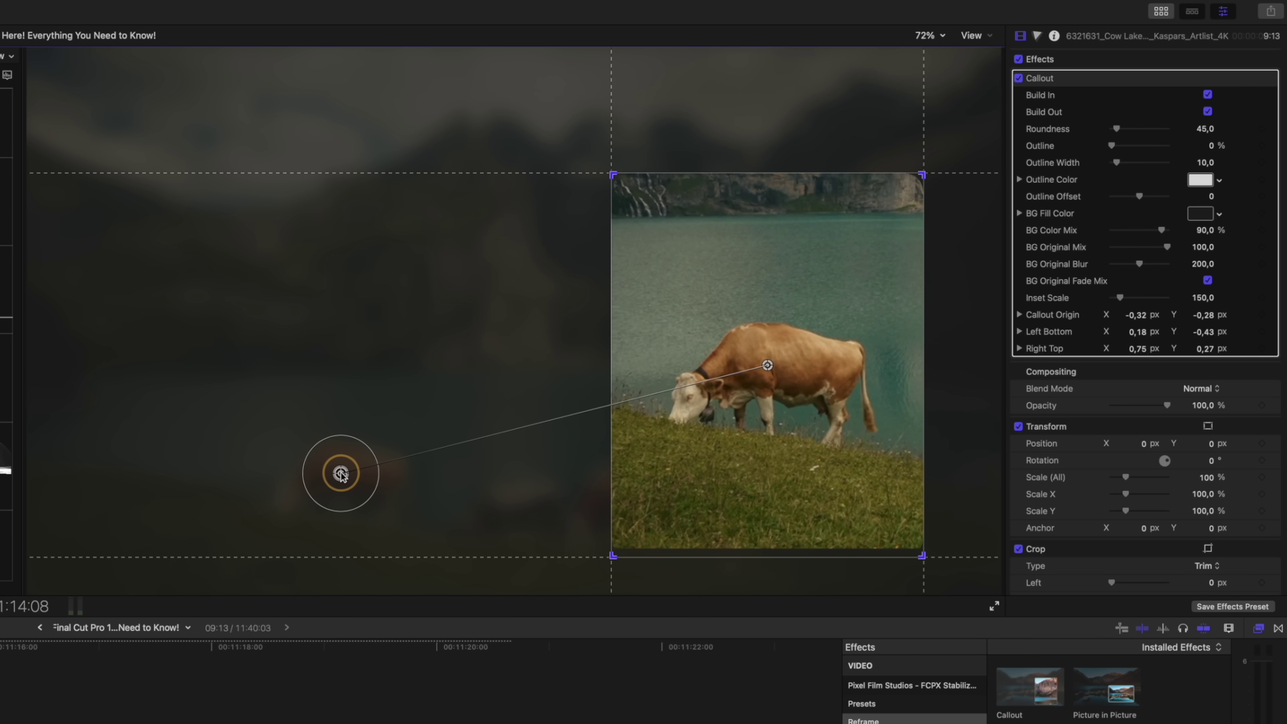
left_click_drag(341, 474, 343, 470)
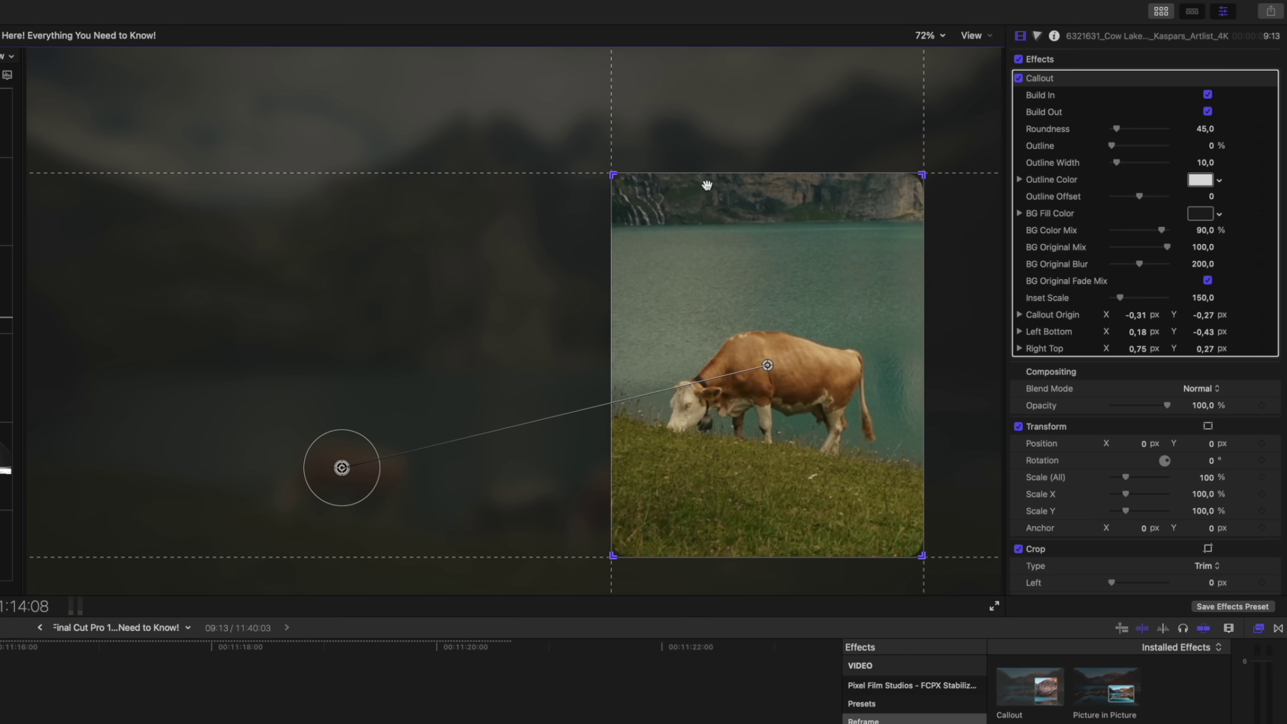
left_click_drag(615, 175, 640, 352)
left_click_drag(774, 429, 677, 218)
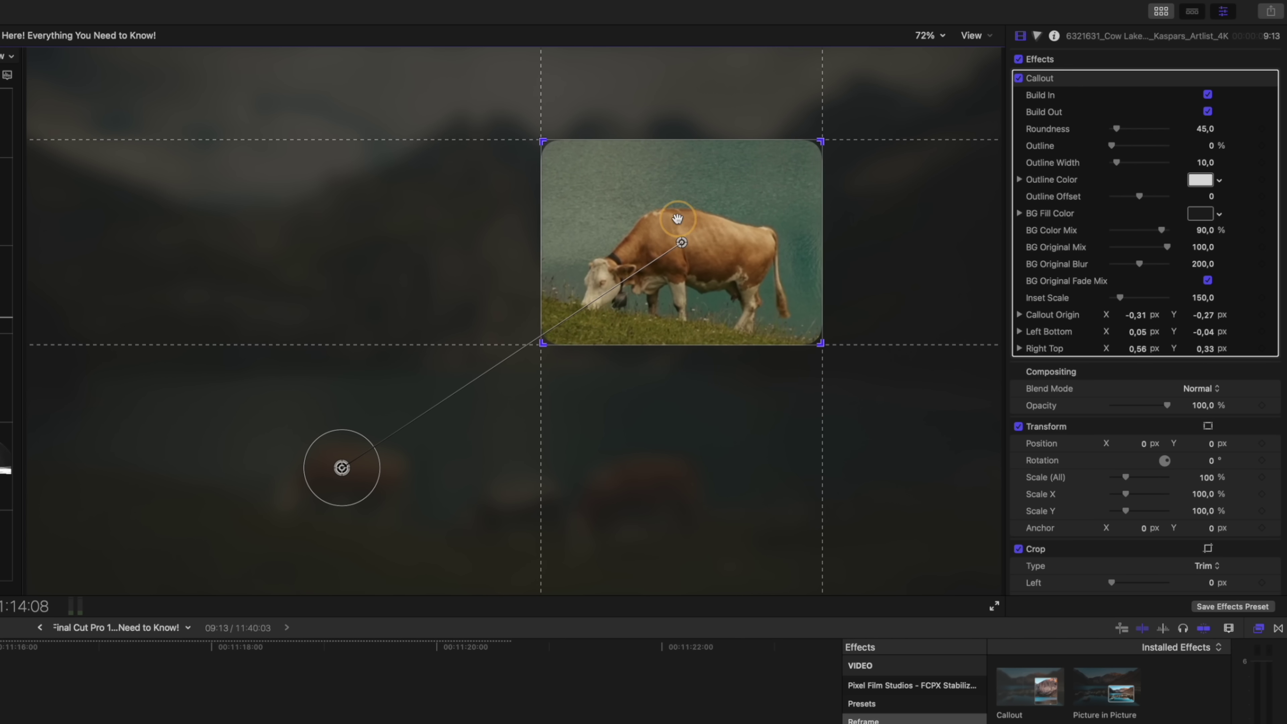
left_click_drag(341, 468, 344, 480)
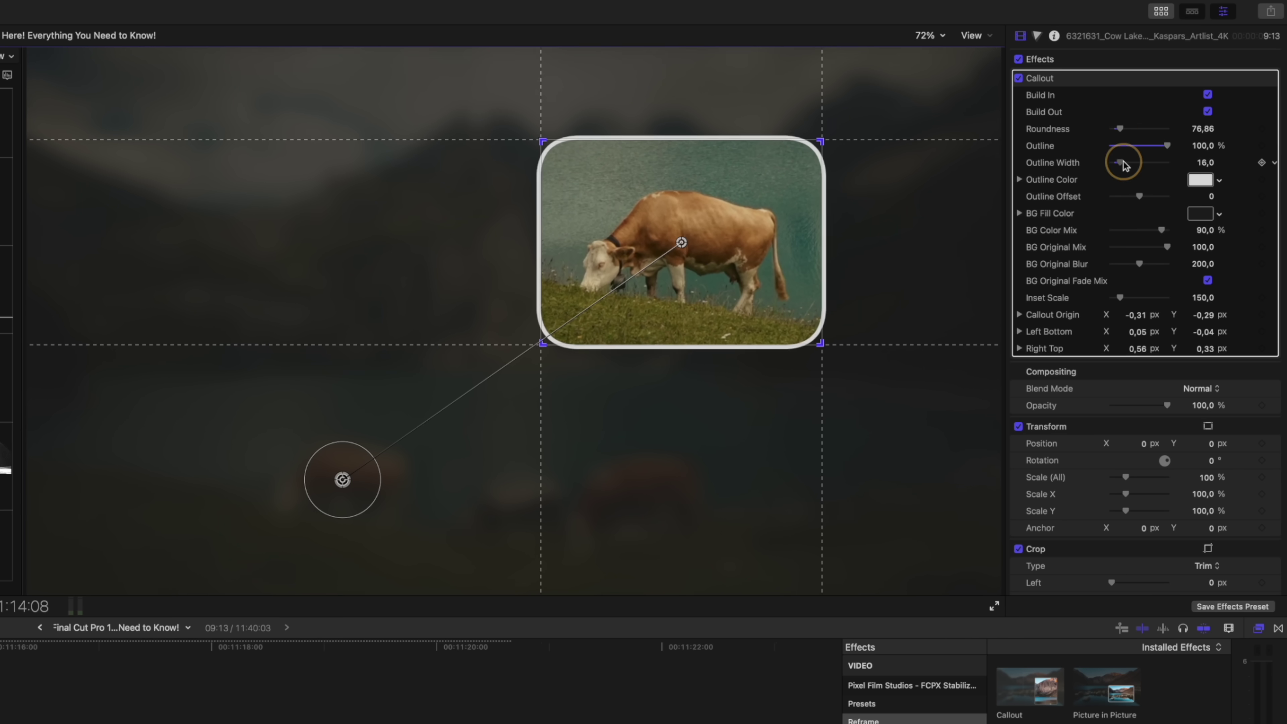
- Set Outline Width to 15, sample the cow's brown as outline colour, and play to preview
left_click_drag(1122, 165, 1119, 165)
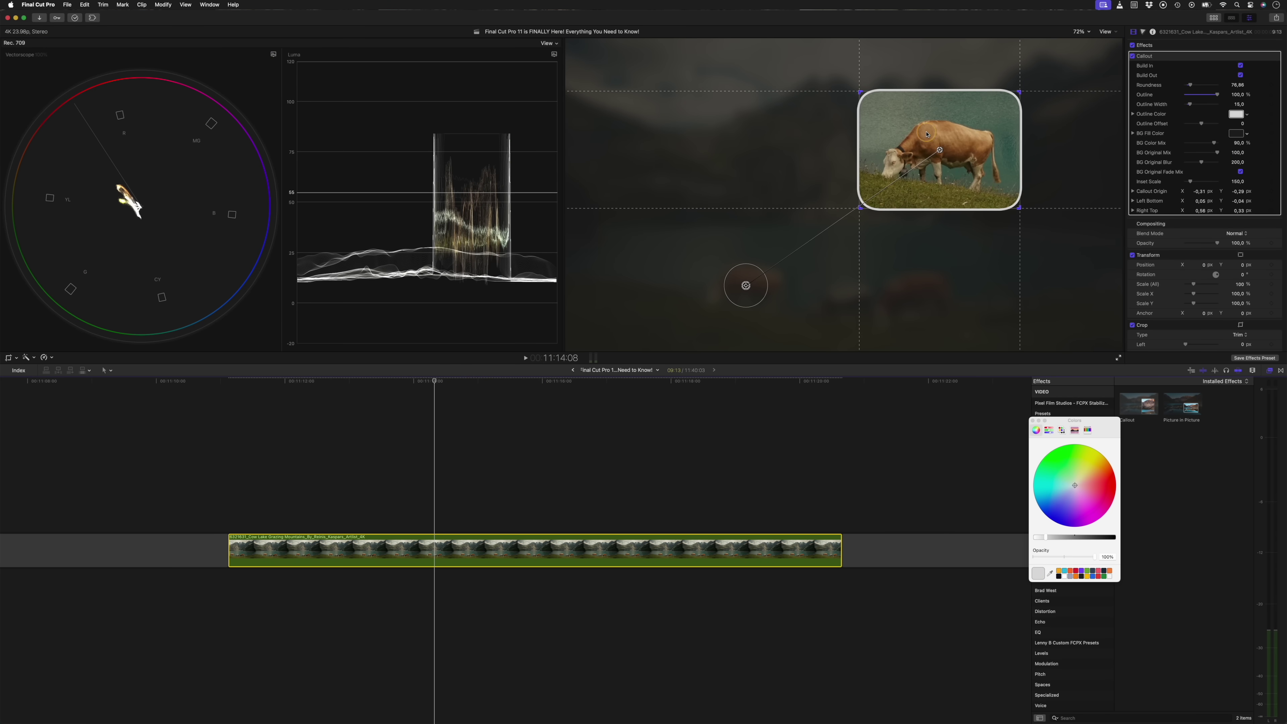
left_click(927, 133)
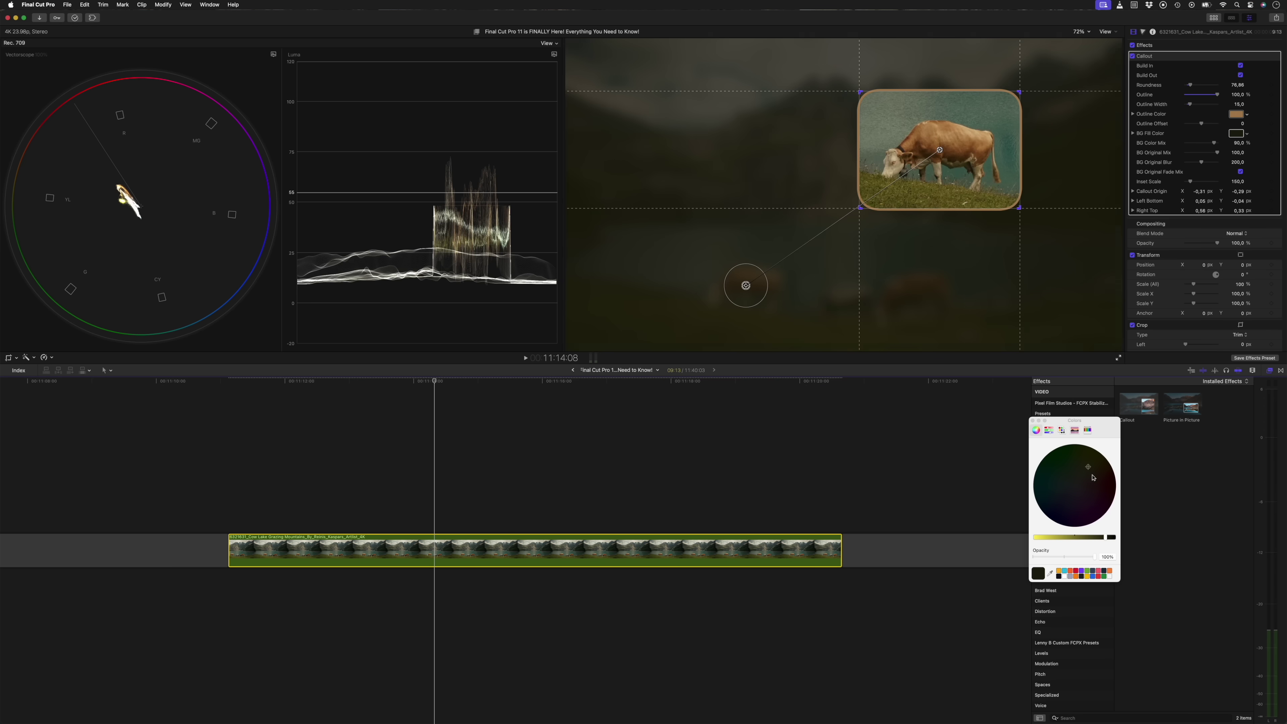
key("space")
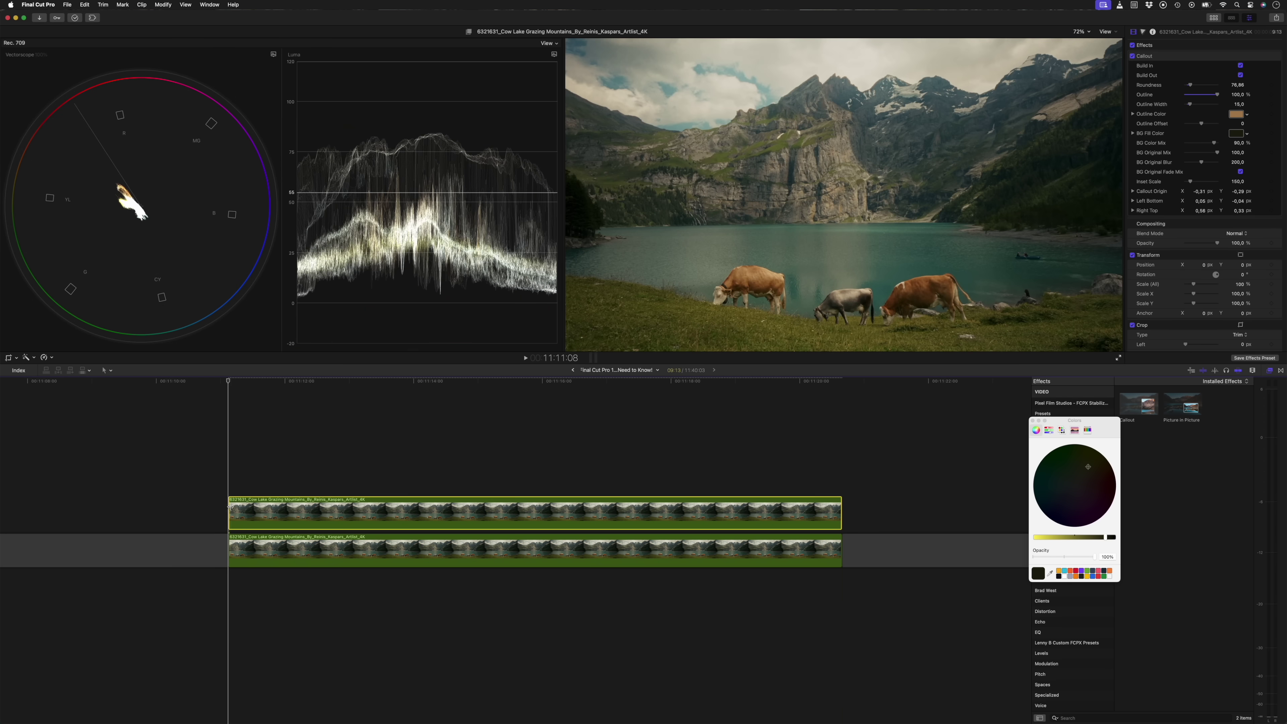
- Trim both ends of the connected copy, then delete Callout from the main storyline clip
left_click_drag(228, 513, 379, 513)
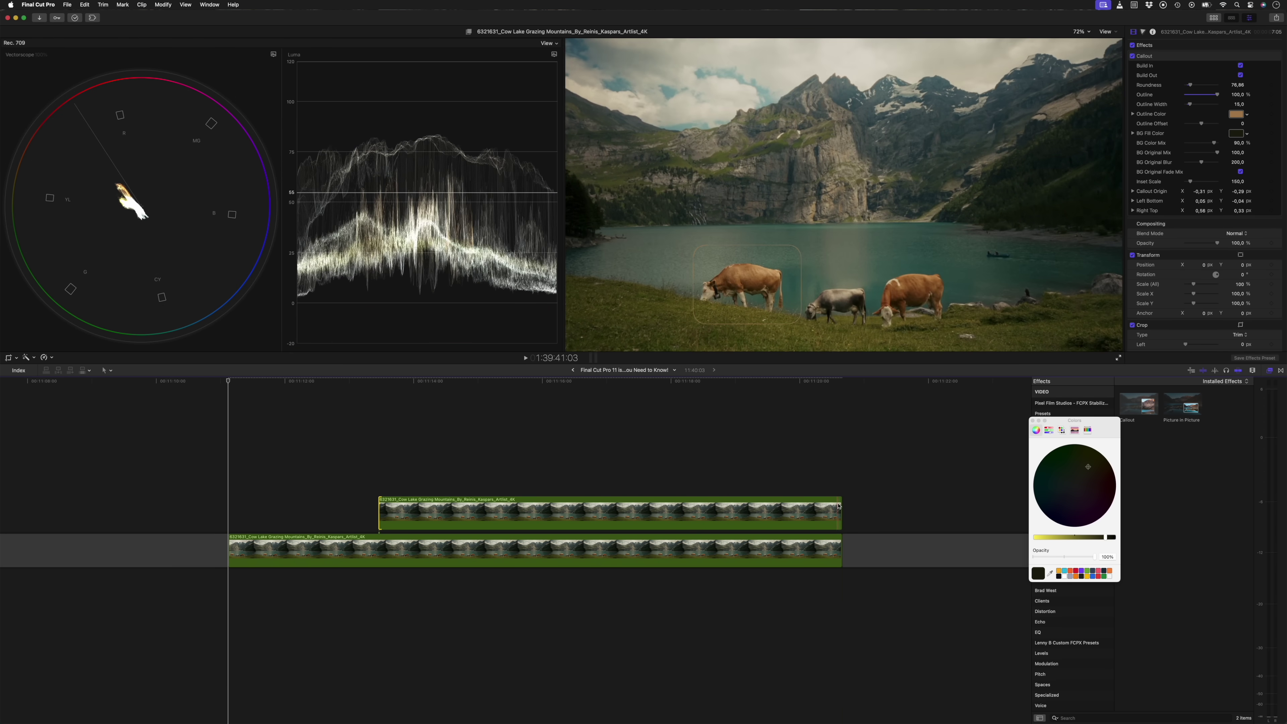
left_click_drag(840, 504, 546, 499)
left_click(444, 554)
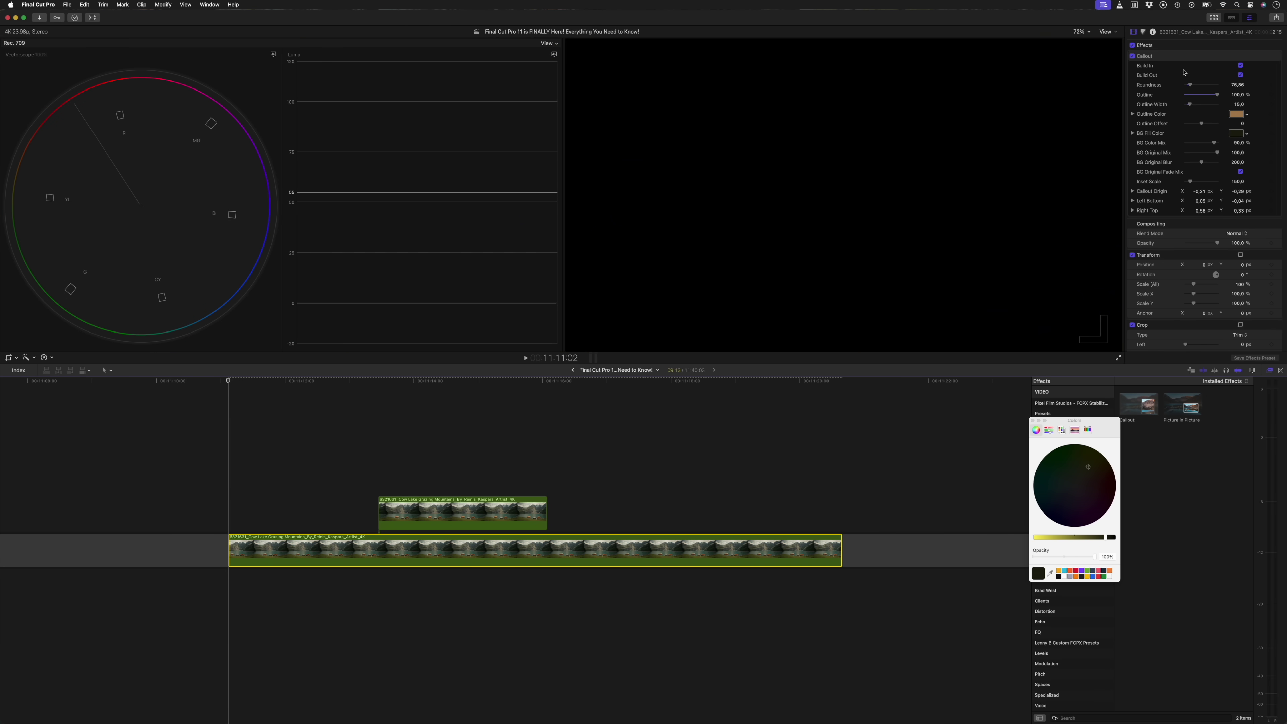
key("Delete")
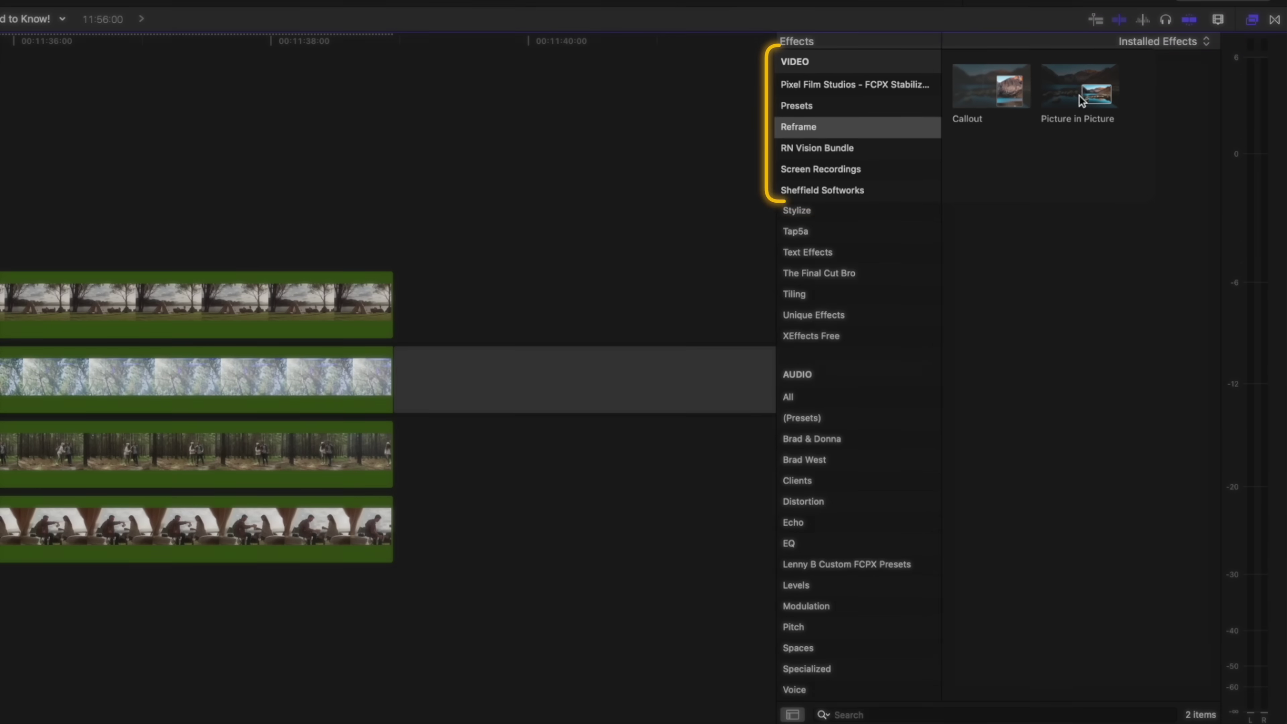
- Apply Picture in Picture to the tree clip, building in from Fullscreen and out to Center scale
double_click(1075, 75)
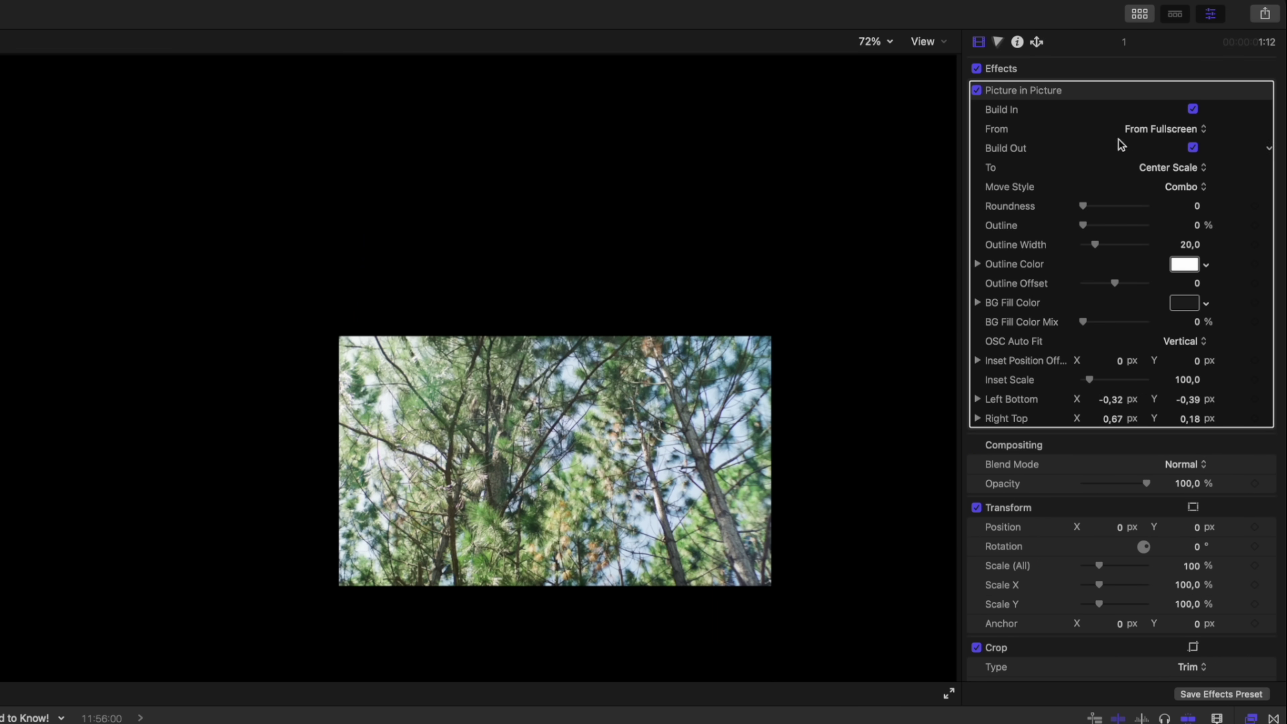
left_click(1146, 133)
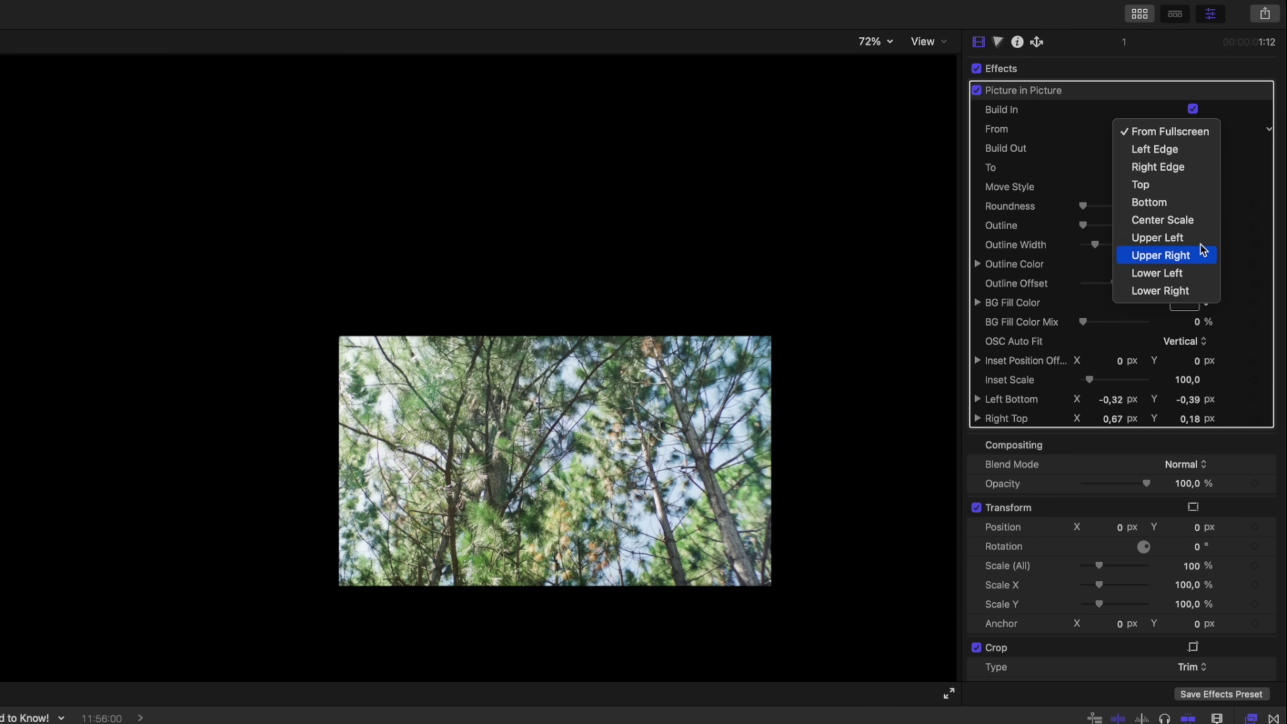
left_click(1239, 134)
left_click(1193, 173)
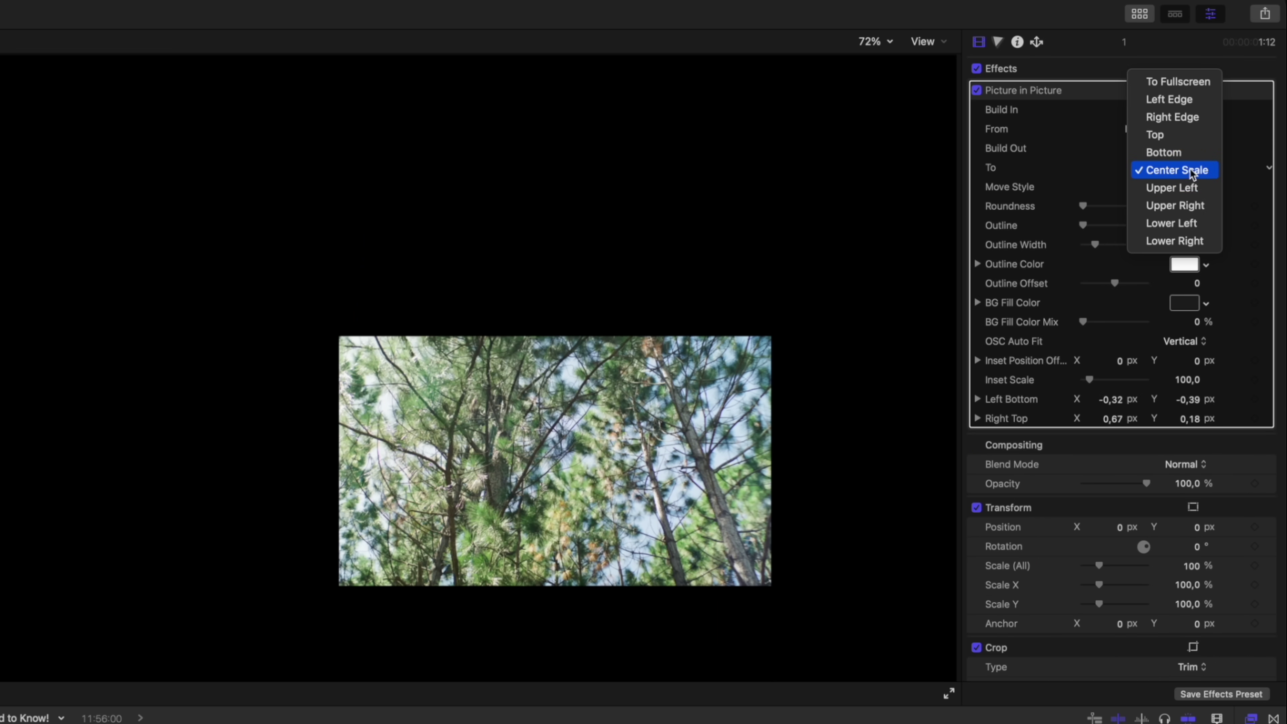
left_click(1262, 175)
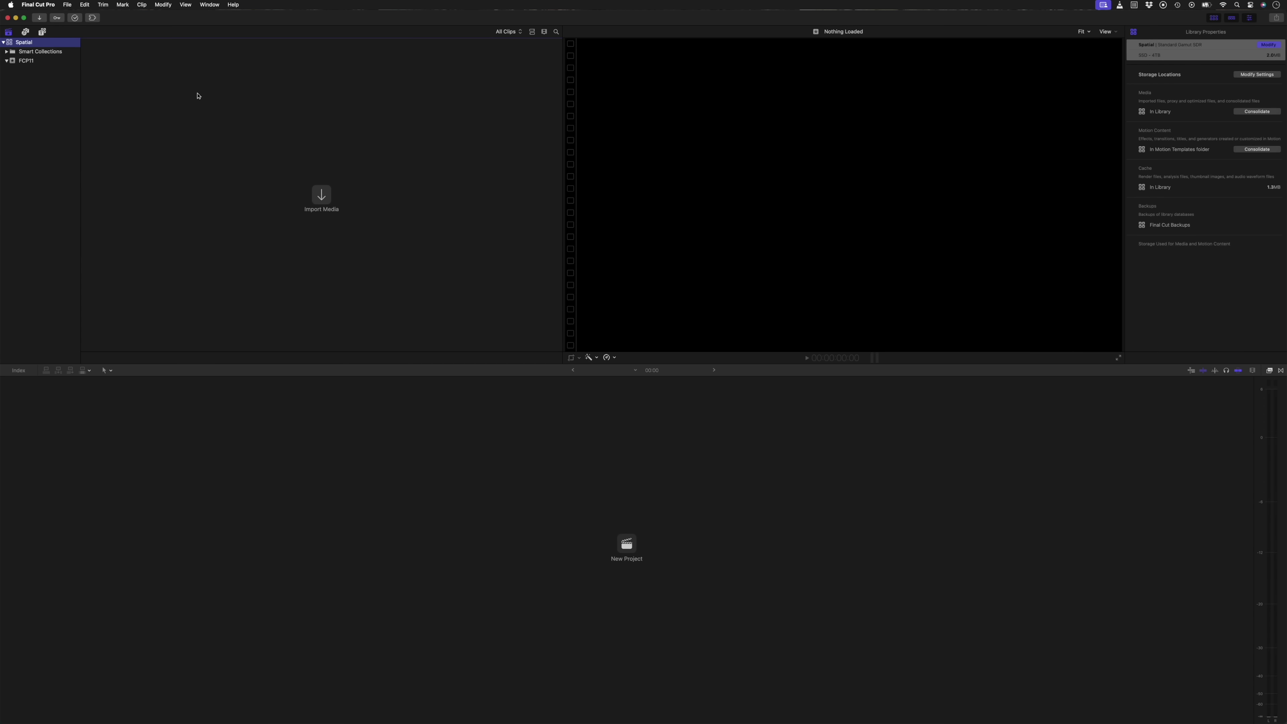
- Create a new project named Spatial in the Spatial library with Cmd+N
key("super+n")
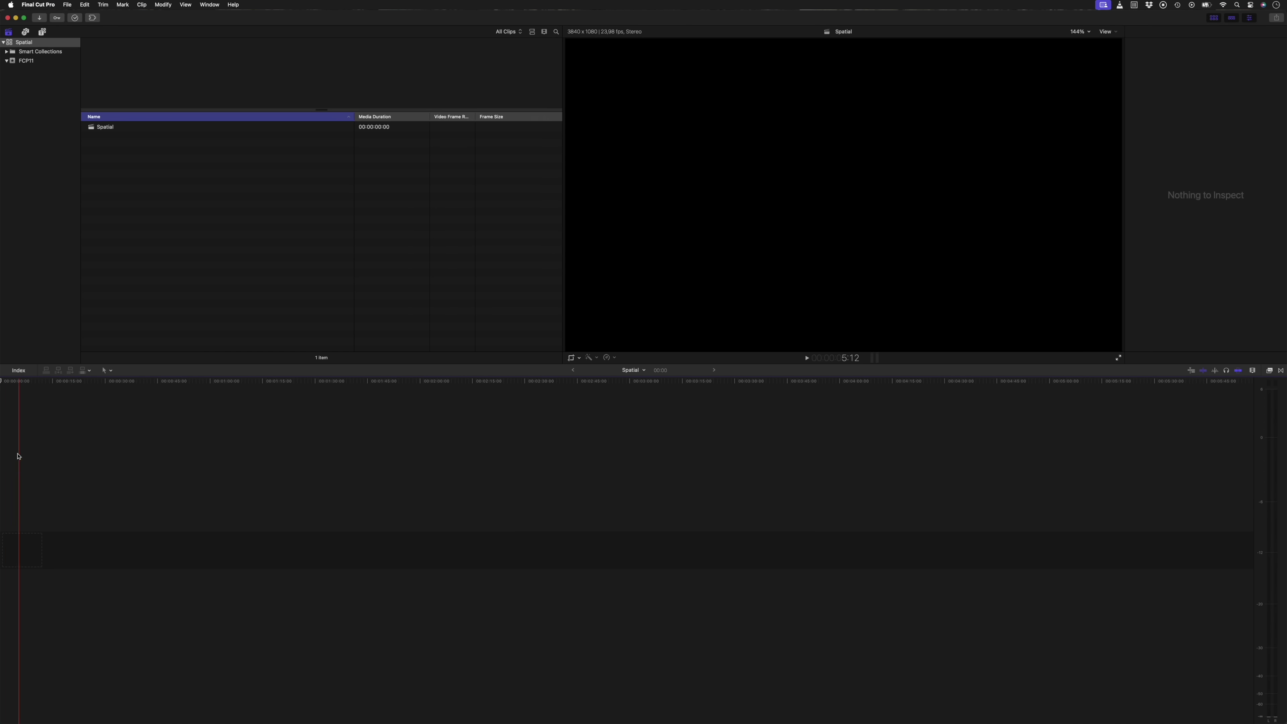
- Add a Basic Title to the Spatial project and select it
key("ctrl+t")
key("shift+z")
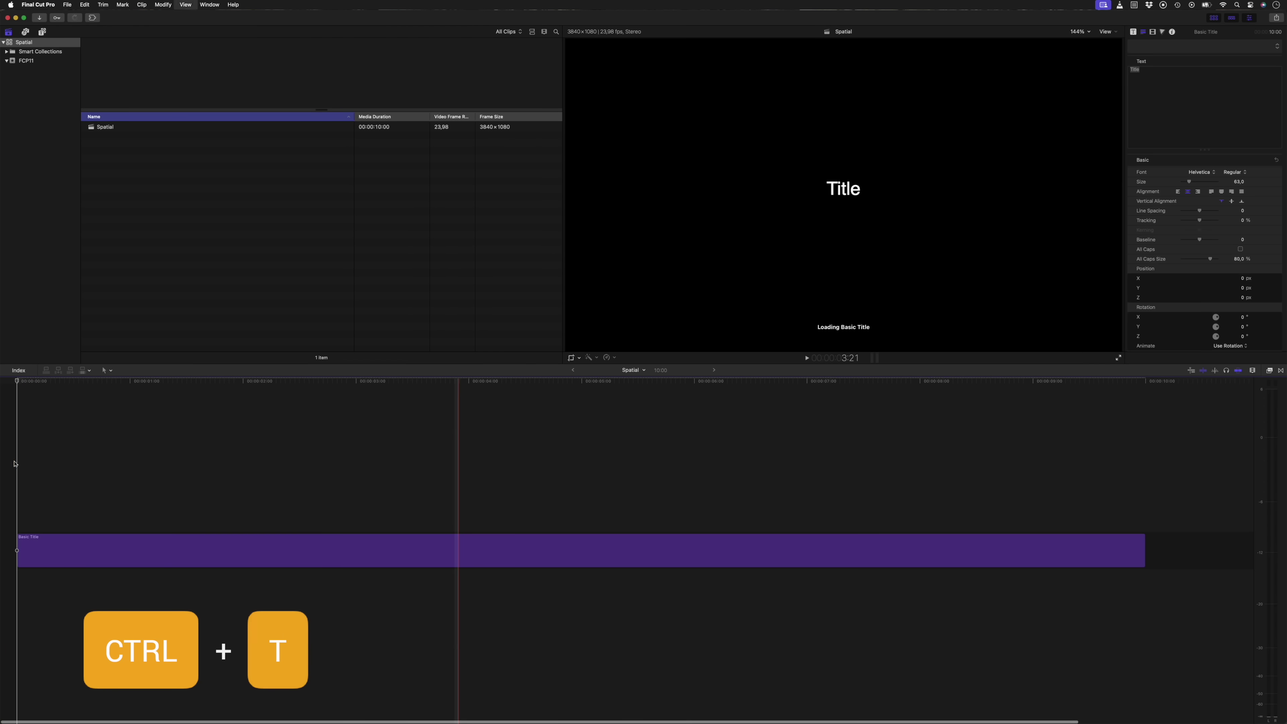
left_click(366, 550)
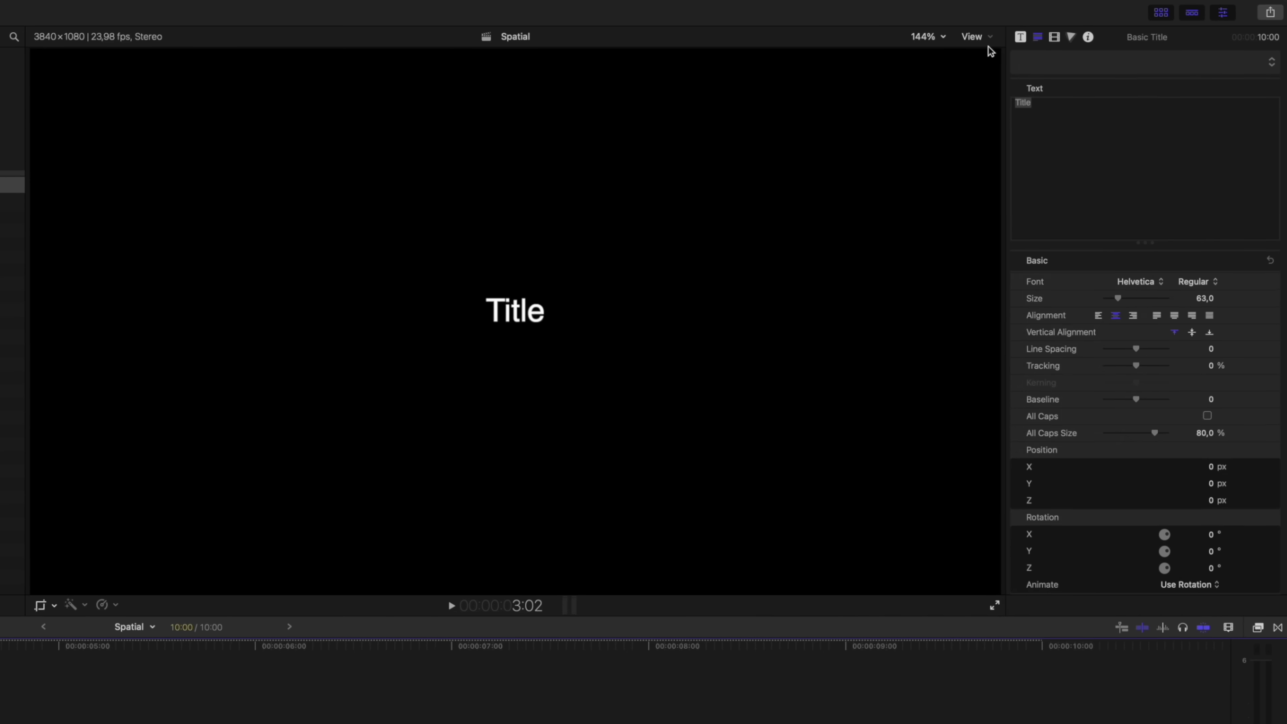
- Show the viewer's stereoscopic display as Both Eyes, then as Anaglyph
left_click(989, 38)
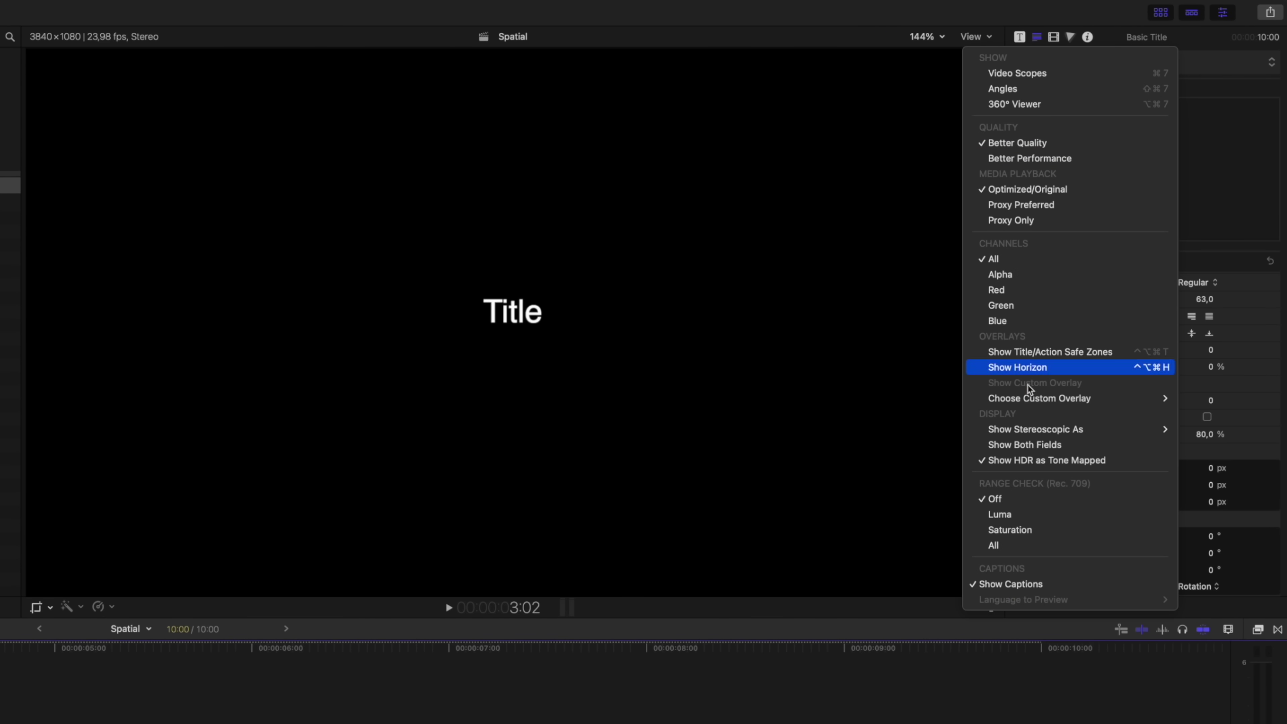
mouse_move(1009, 429)
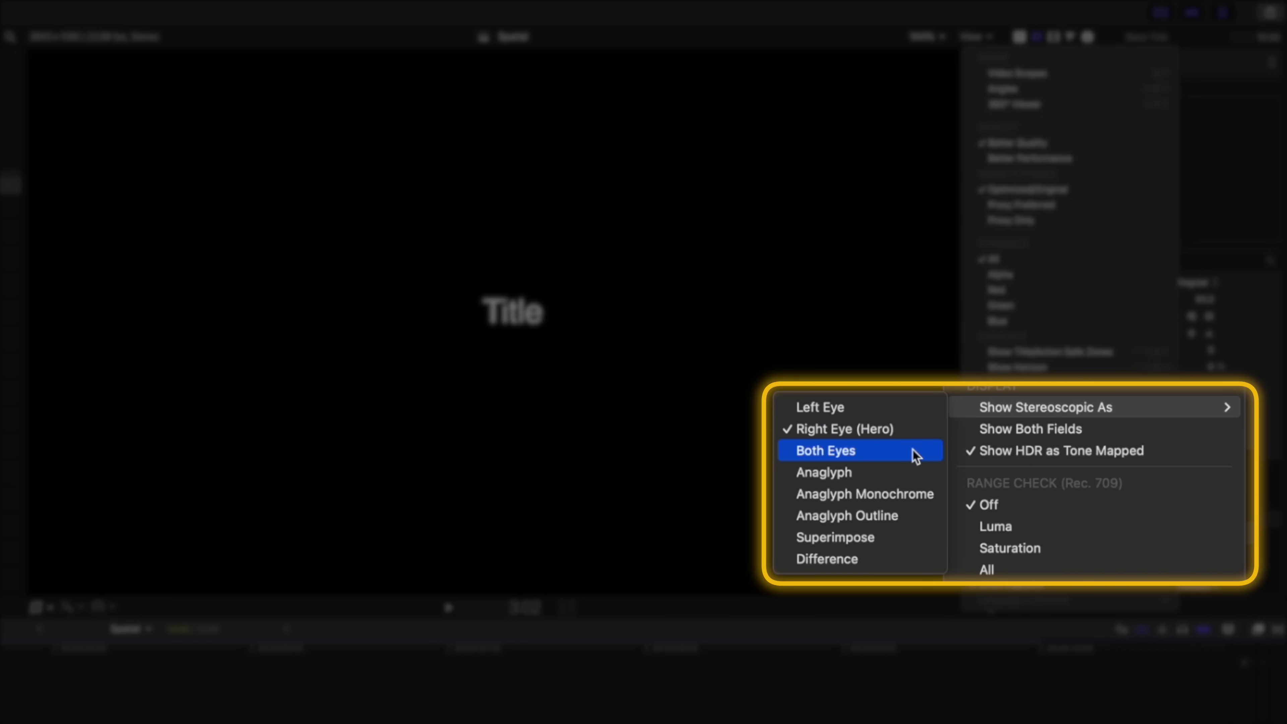
left_click(933, 459)
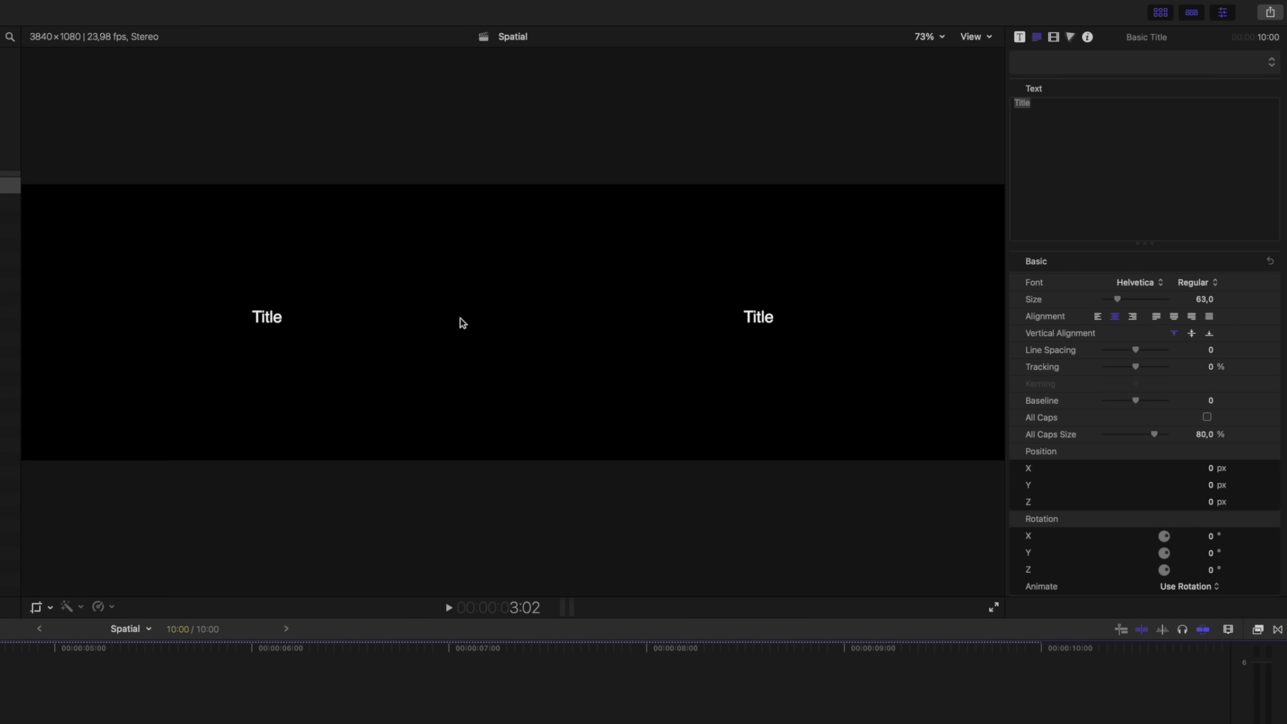
left_click(988, 44)
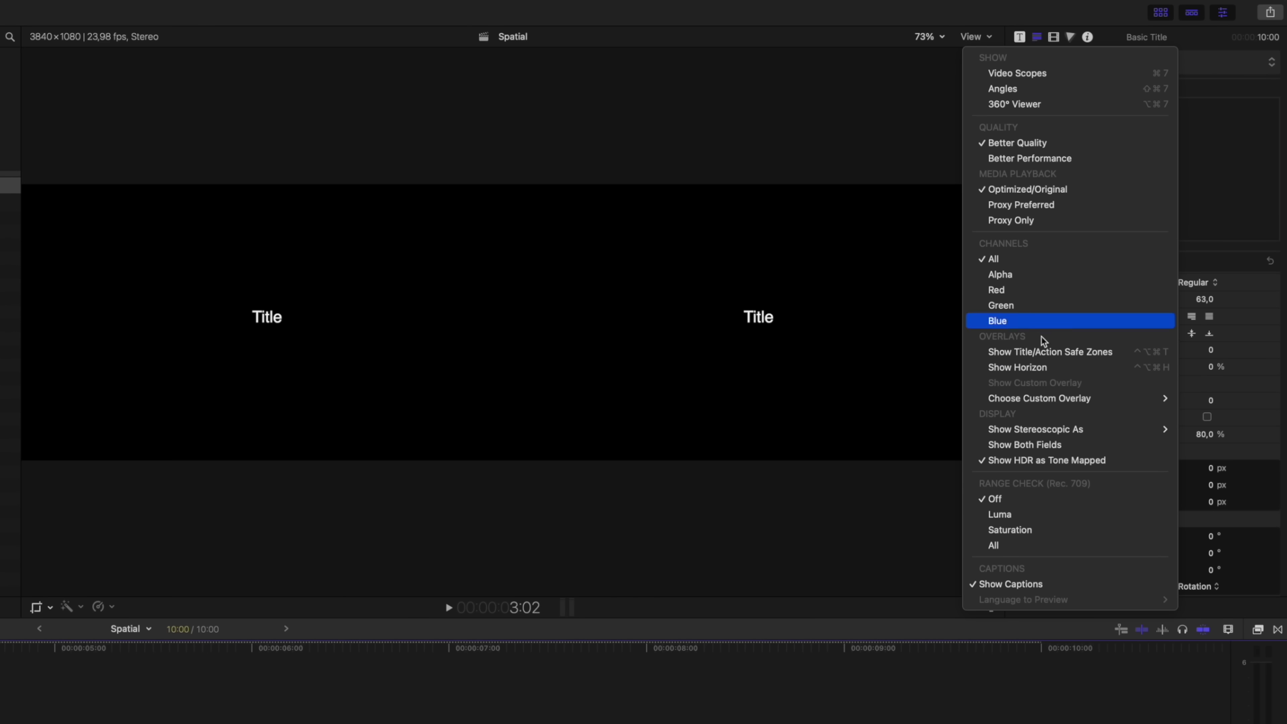
mouse_move(1048, 434)
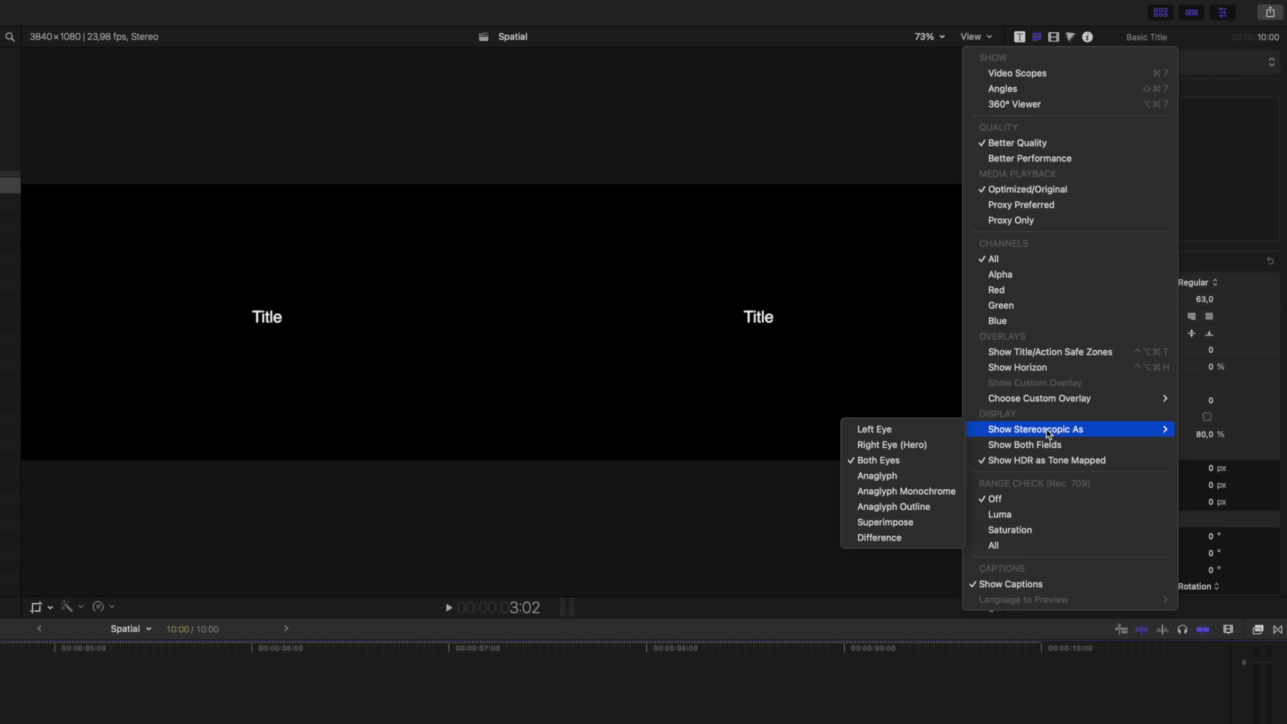
left_click(882, 475)
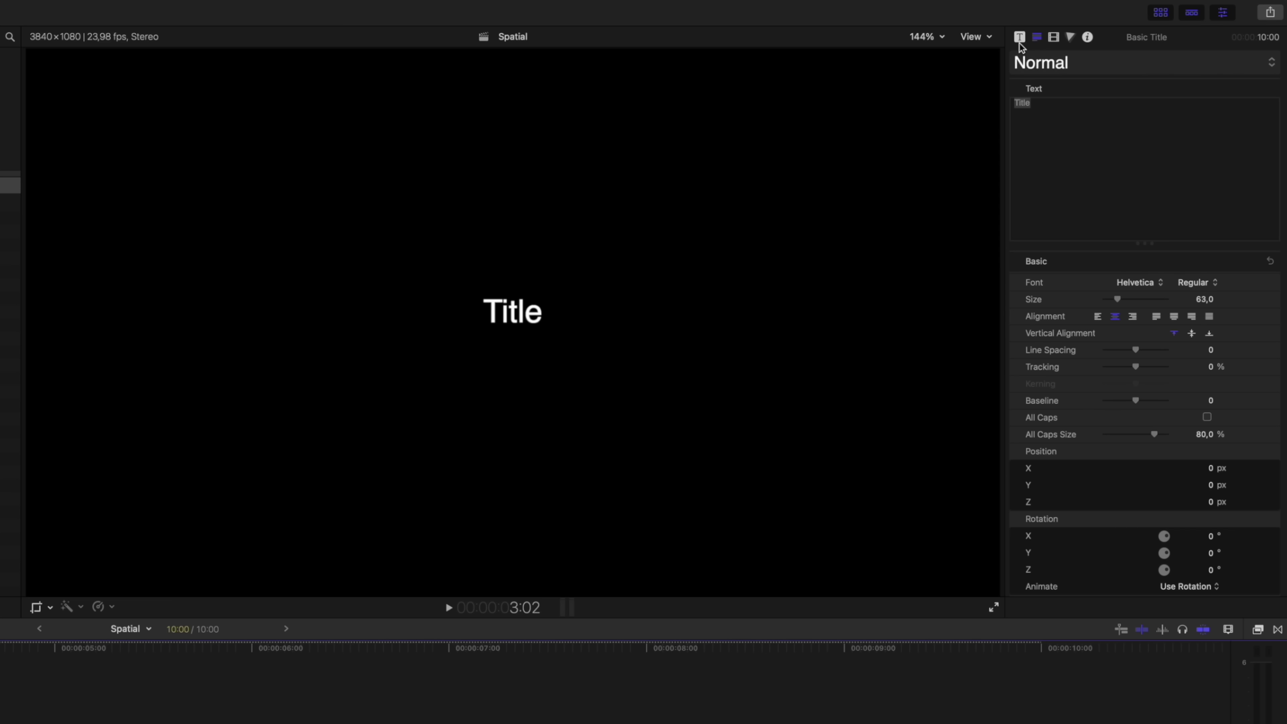
- Raise the title's stereoscopic Convergence to 0,27 and bring up the share destinations
left_click(1054, 38)
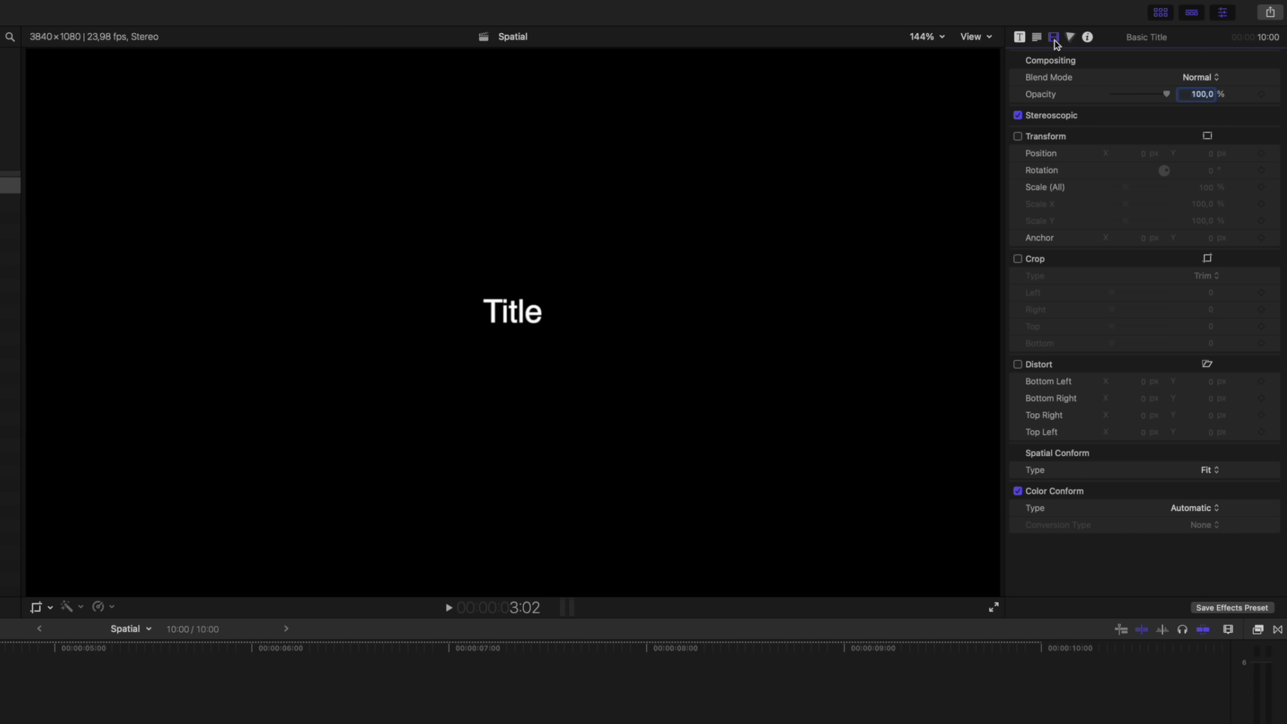
left_click(1253, 116)
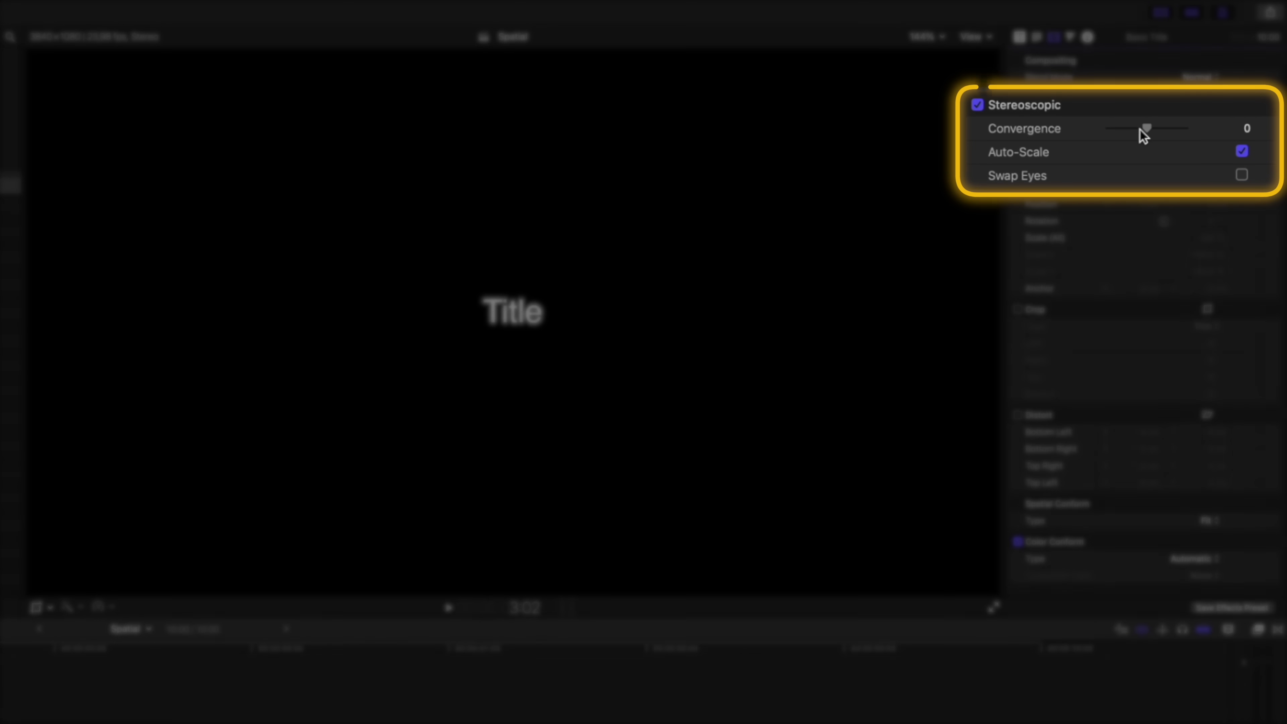
mouse_move(1140, 132)
left_mouse_down()
mouse_move(1128, 131)
mouse_move(1154, 134)
mouse_move(1132, 135)
left_mouse_up()
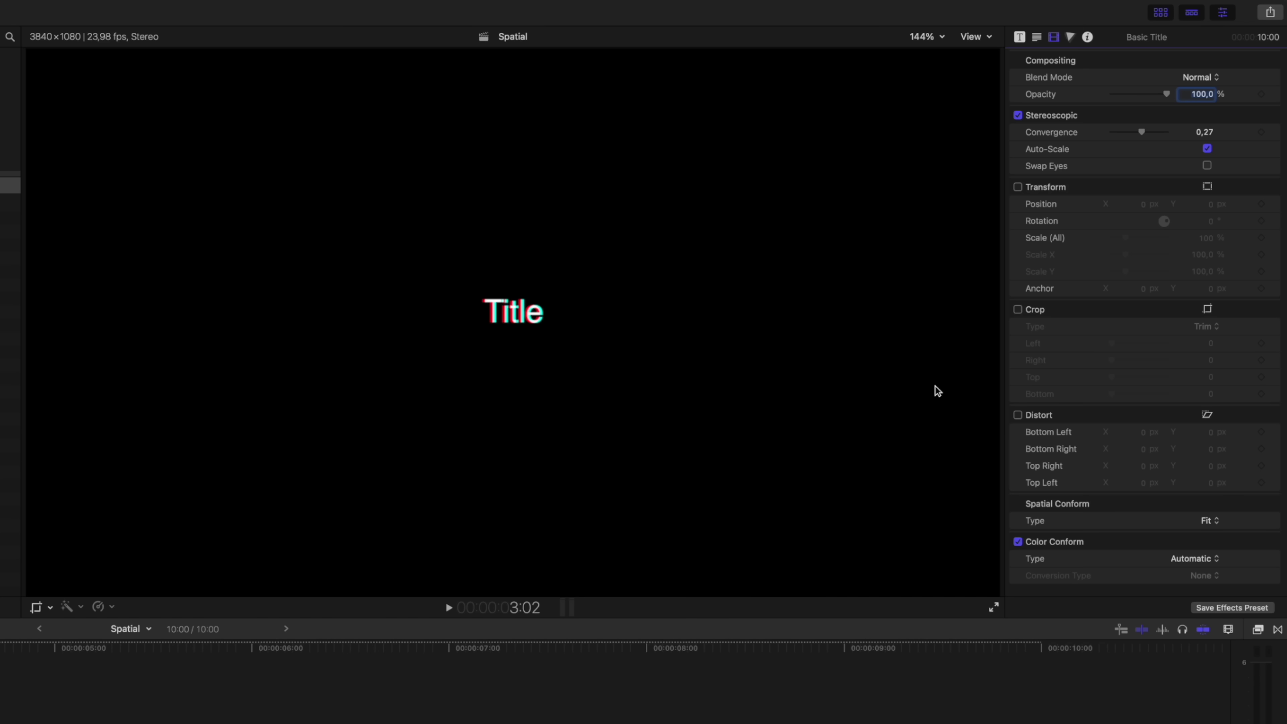
left_click(1277, 14)
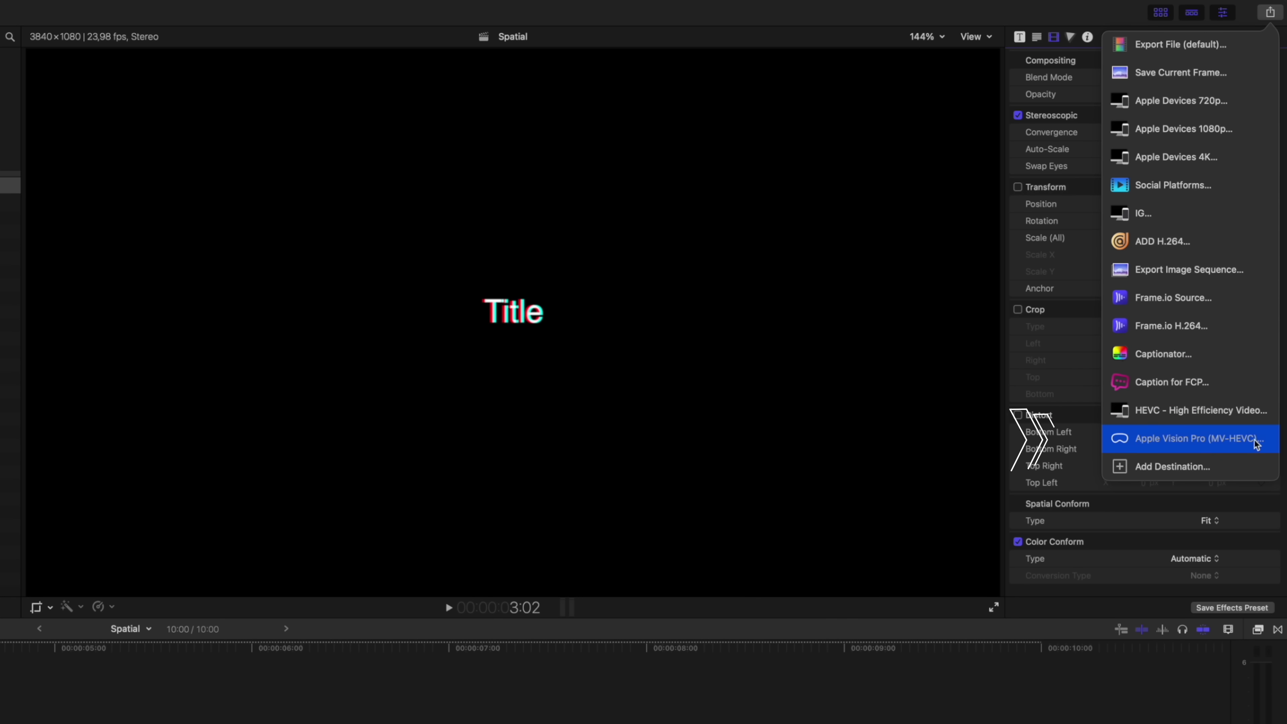
- Set up an Apple Vision Pro (MV-HEVC) share with Action set to Add to Photos
left_click(1236, 439)
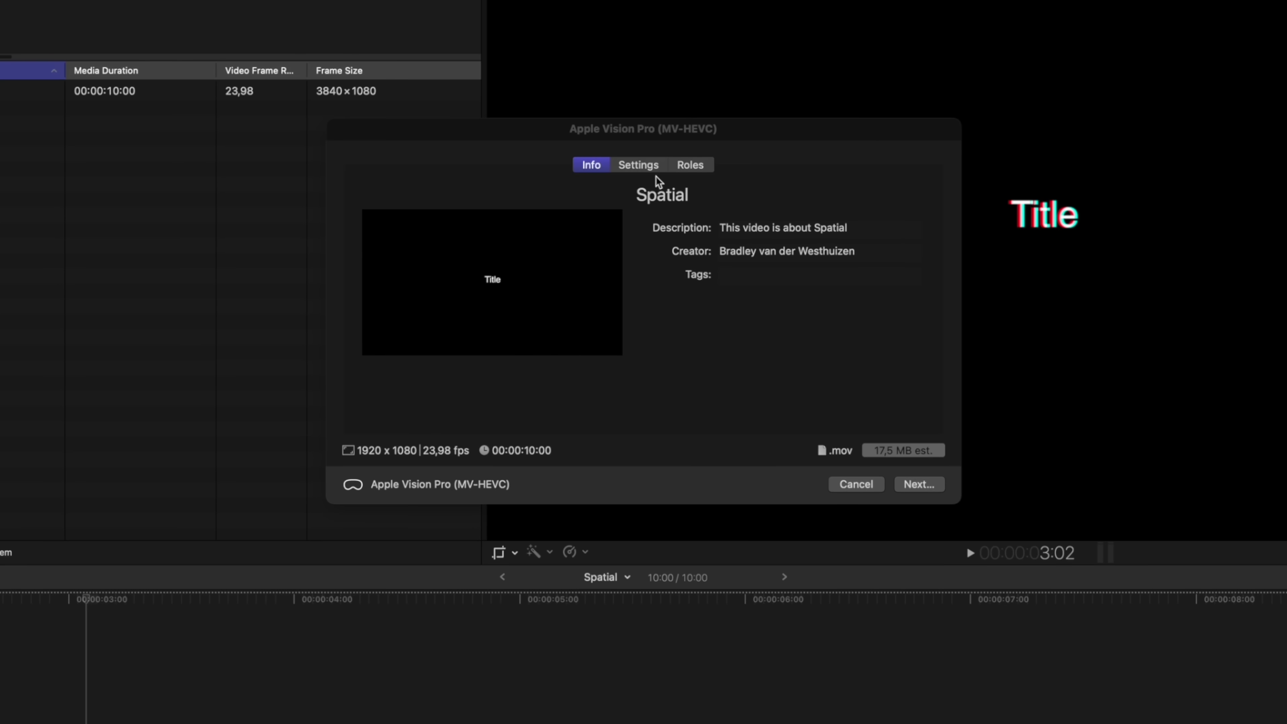
left_click(641, 168)
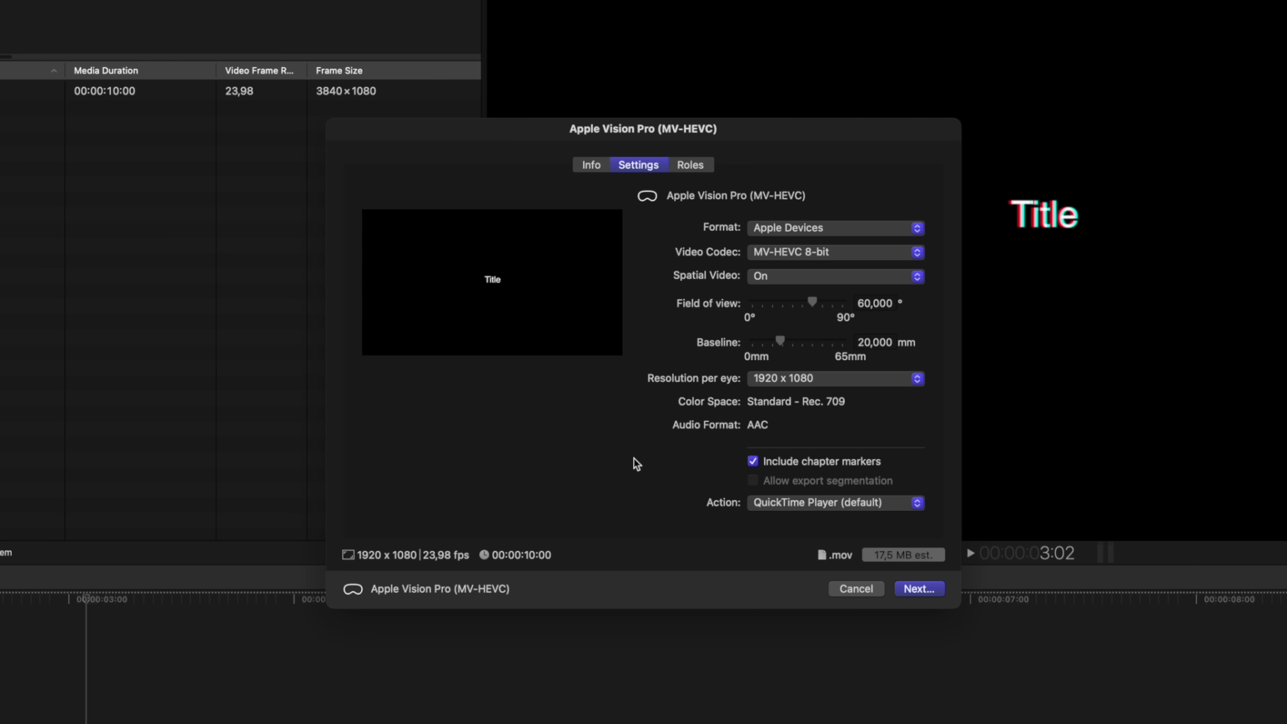
left_click(792, 504)
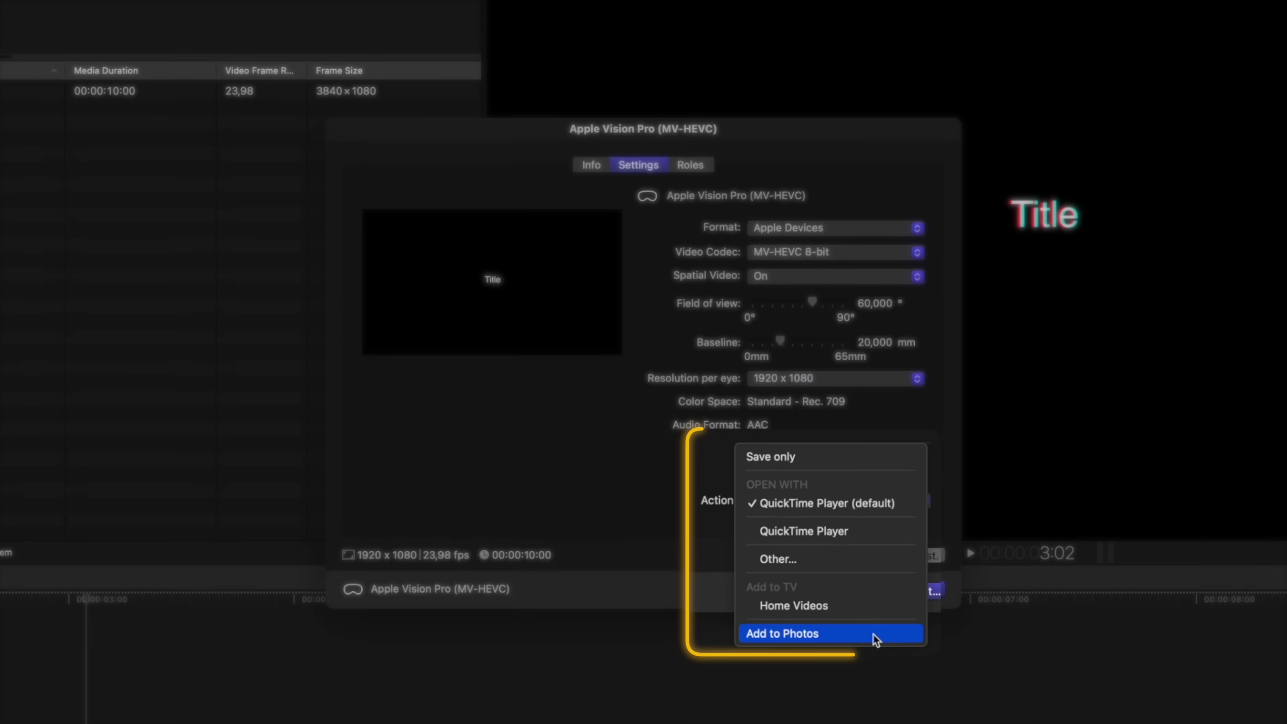
left_click(873, 635)
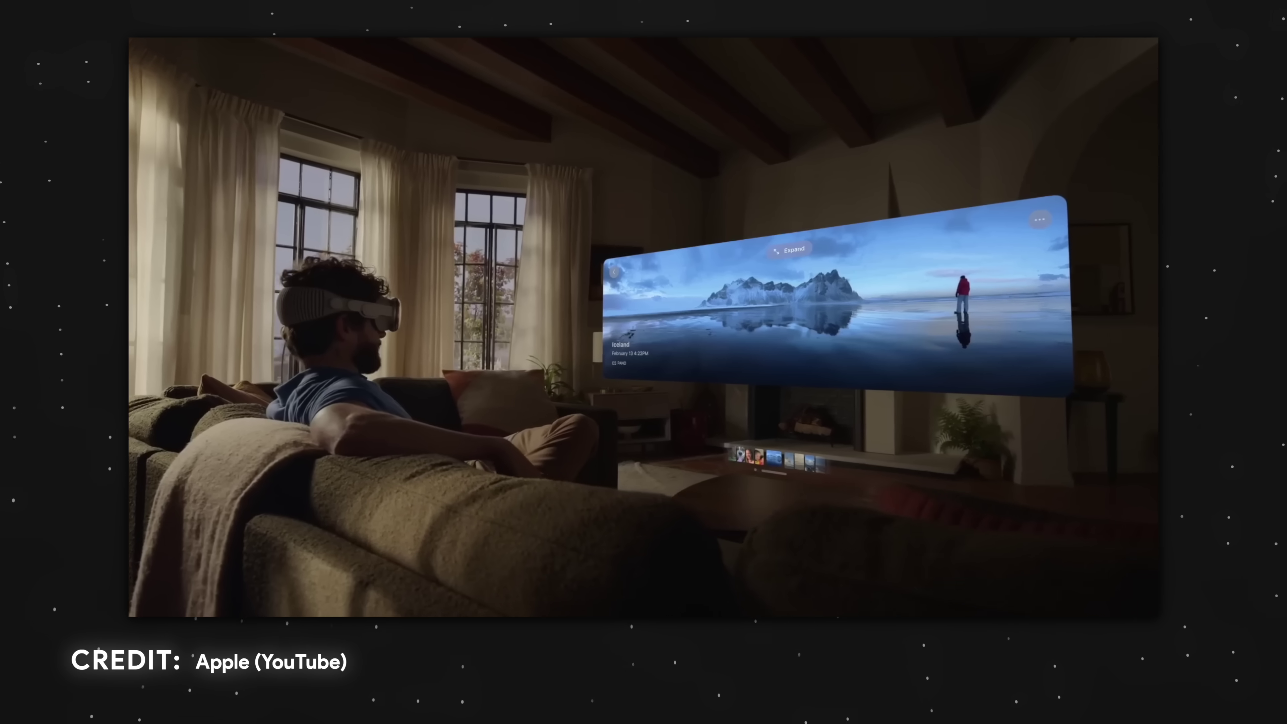